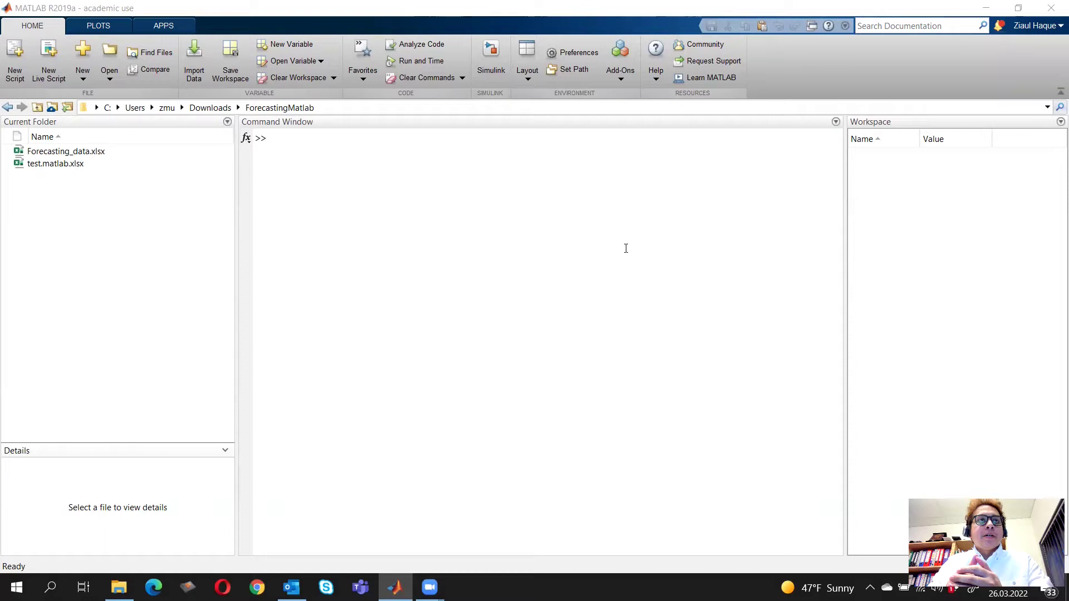
- Show MATLAB's APPS gallery while the ForecastingMatlab folder is current
{"action": "left_click", "coordinate": [167, 26]}
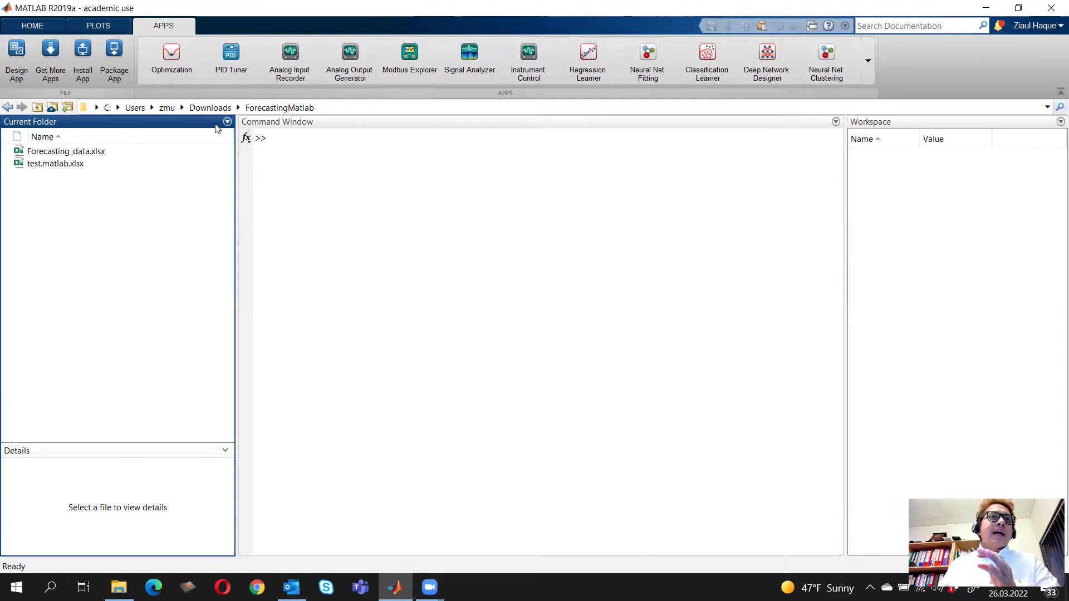
{"action": "left_click", "coordinate": [328, 108]}
{"action": "left_click", "coordinate": [121, 206]}
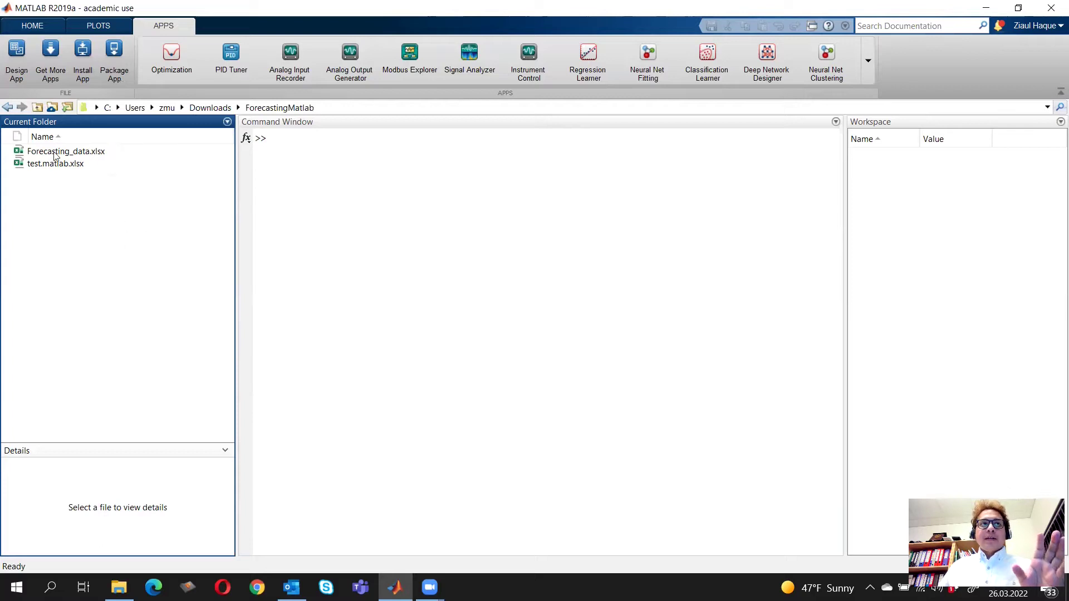
{"action": "left_click", "coordinate": [353, 107]}
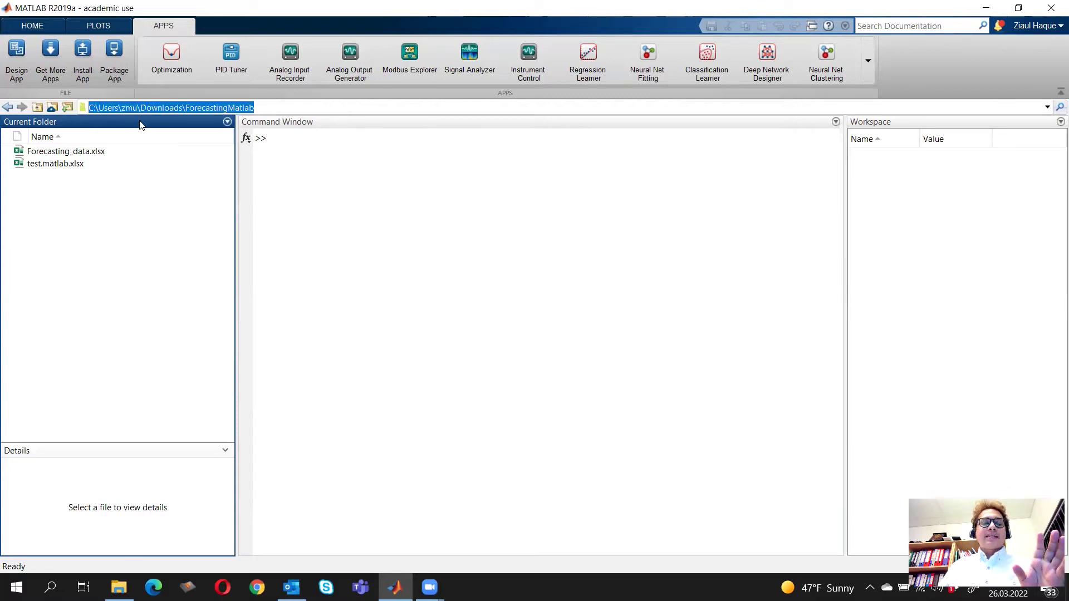
{"action": "left_click", "coordinate": [117, 276]}
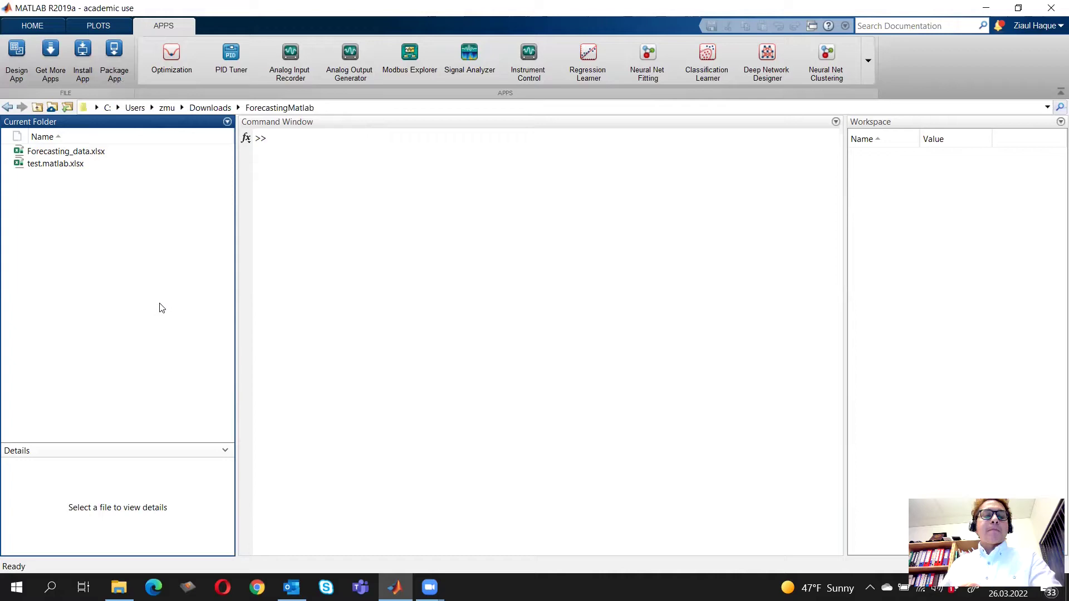
- Open Forecasting_data.xlsx from the ForecastingMatlab folder in Downloads
{"action": "left_click", "coordinate": [119, 587]}
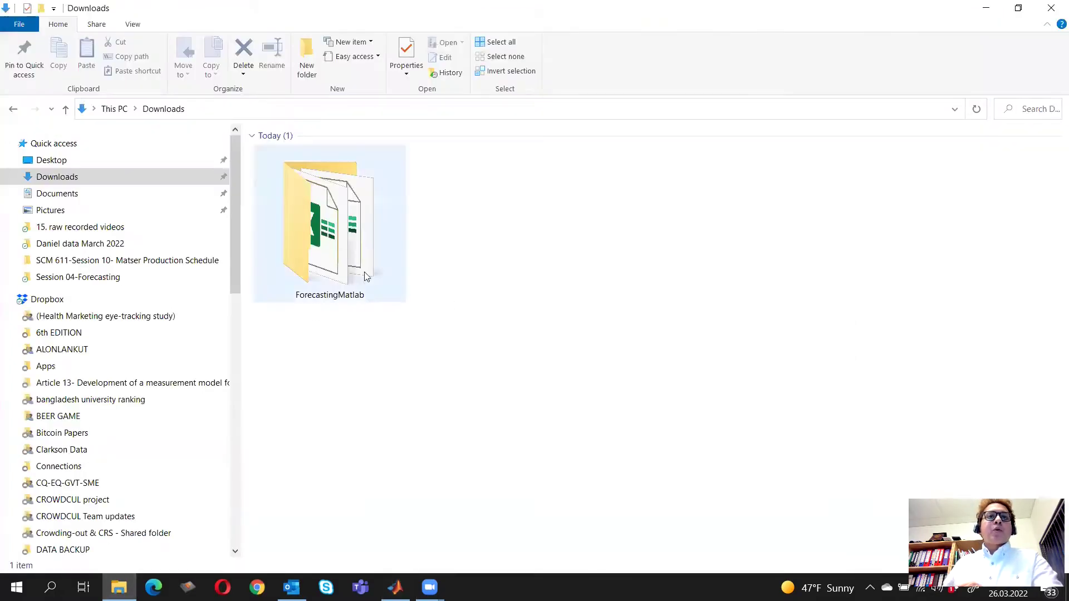
{"action": "double_click", "coordinate": [365, 277]}
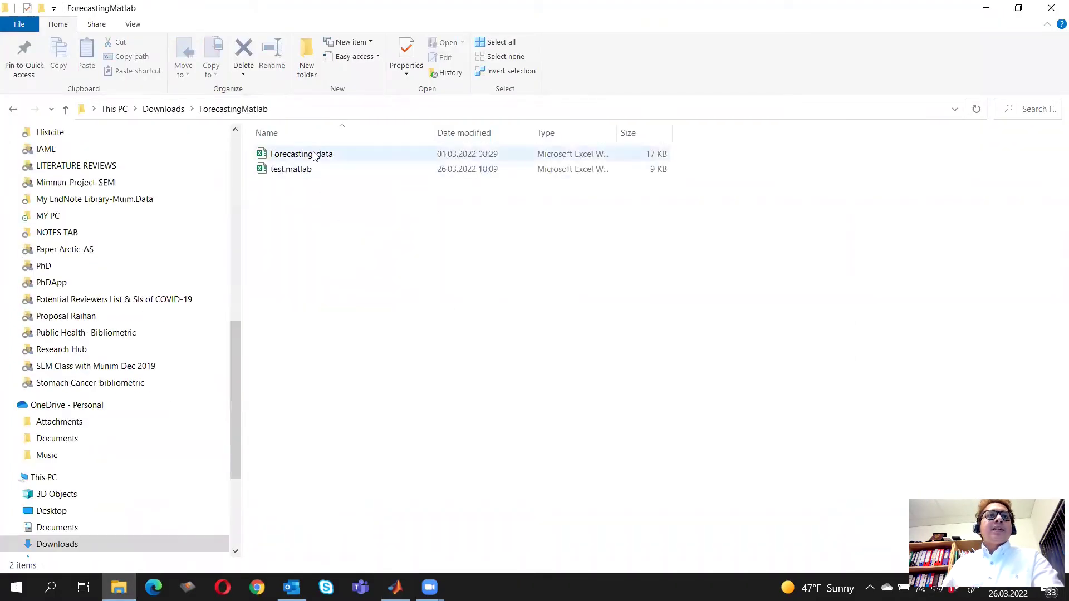
{"action": "double_click", "coordinate": [314, 155]}
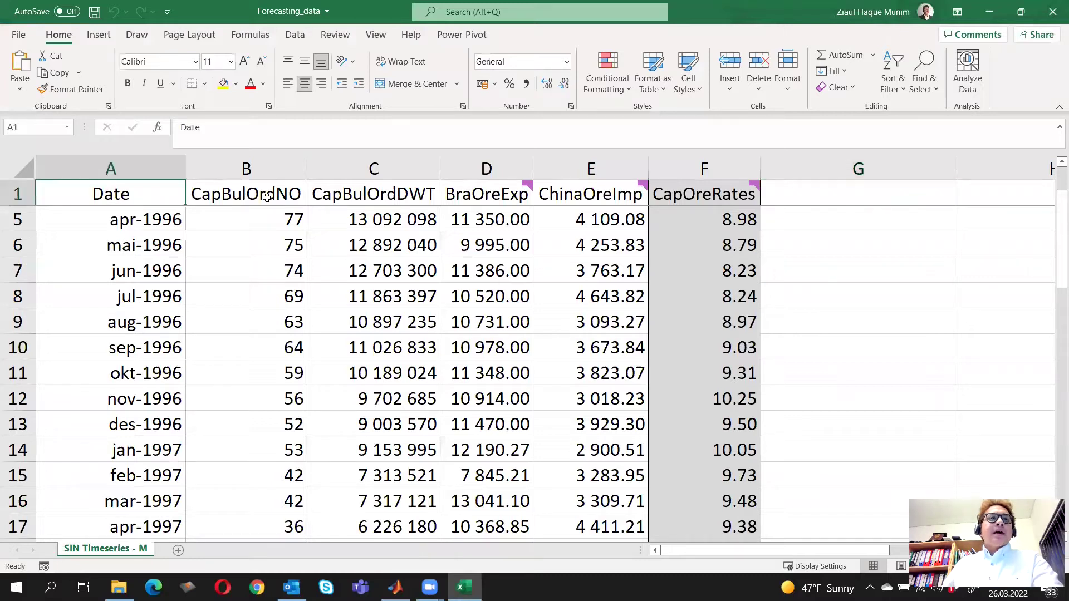
{"action": "left_click", "coordinate": [267, 197]}
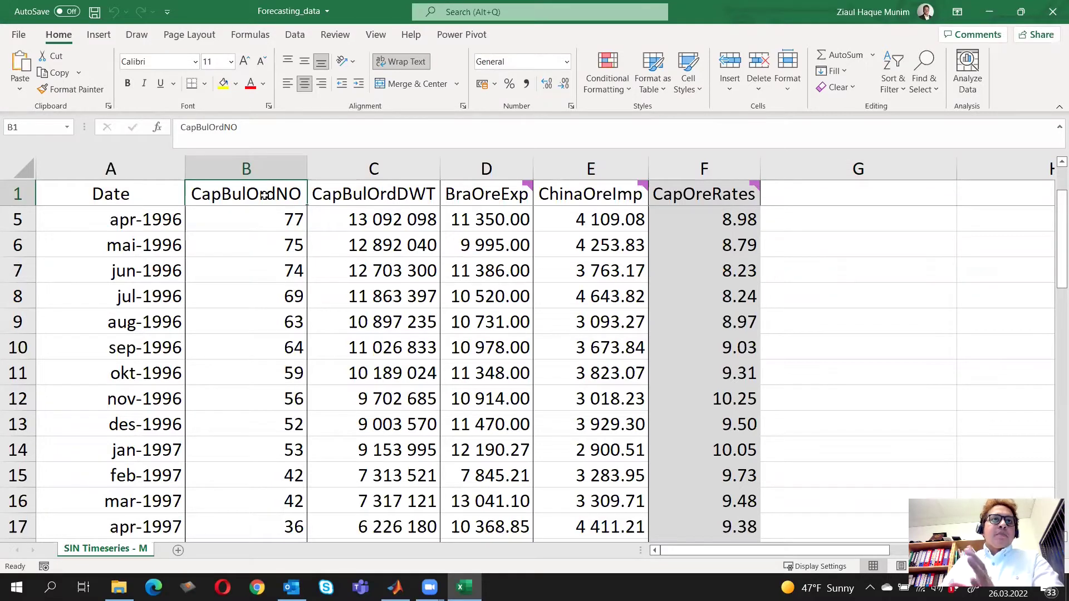
{"action": "left_click", "coordinate": [364, 194]}
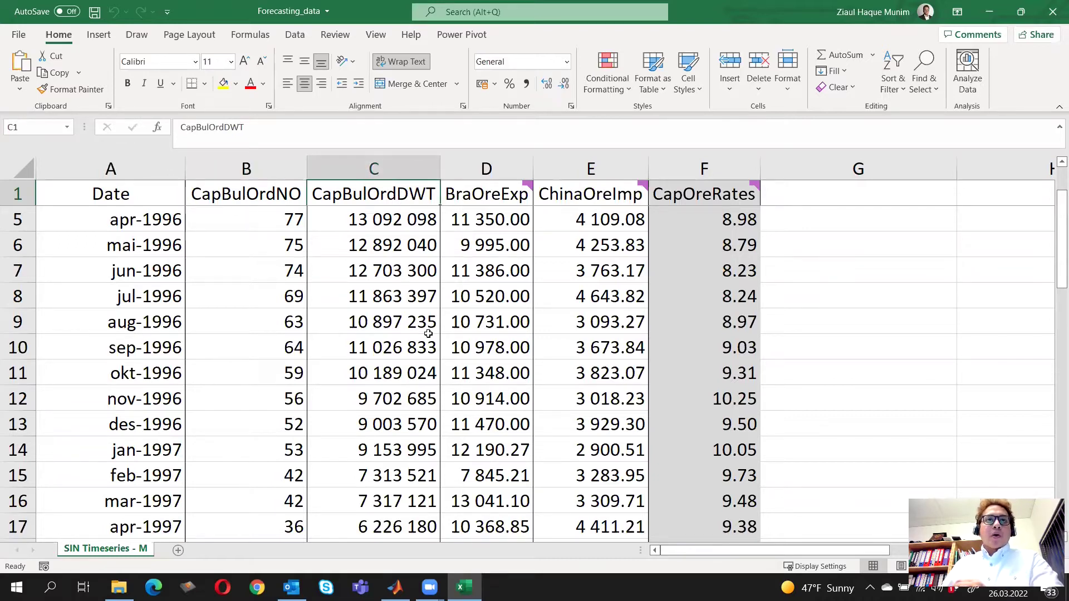
{"action": "left_click", "coordinate": [497, 194]}
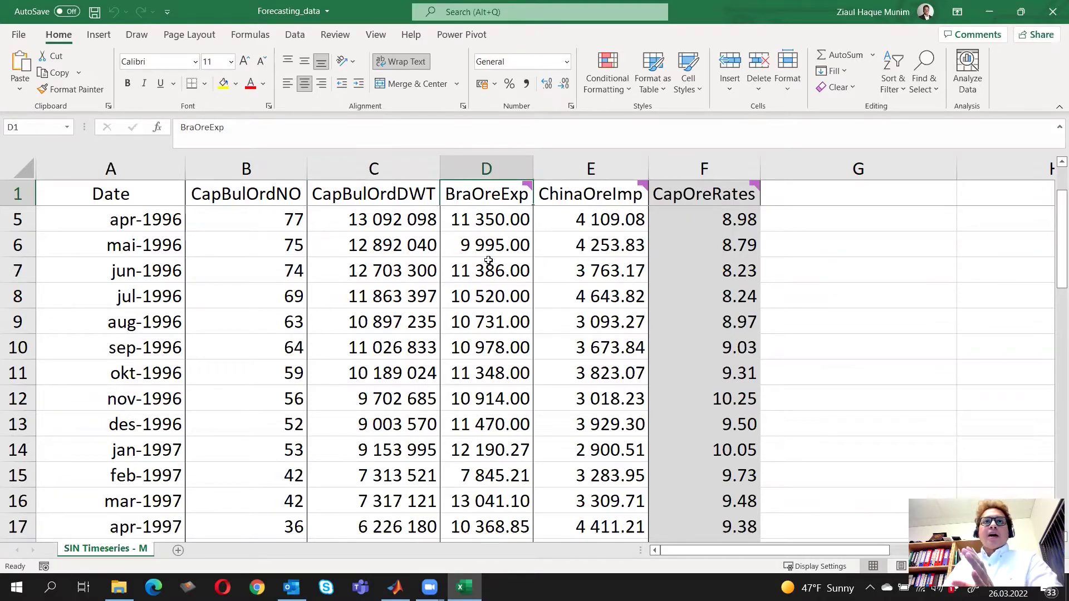
{"action": "mouse_move", "coordinate": [482, 196]}
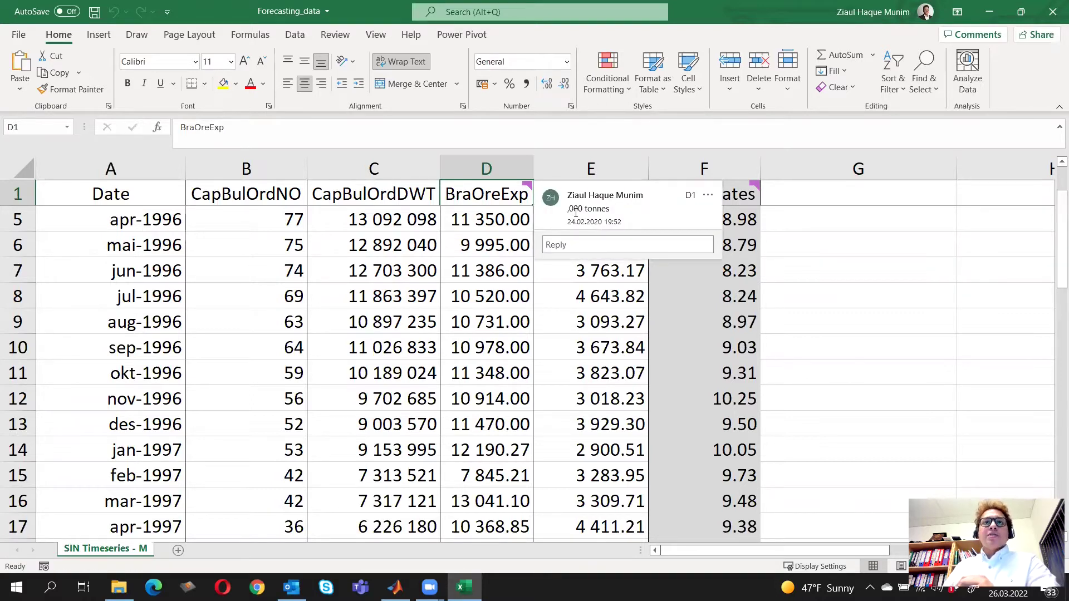
{"action": "left_click", "coordinate": [590, 356]}
{"action": "left_click", "coordinate": [589, 196]}
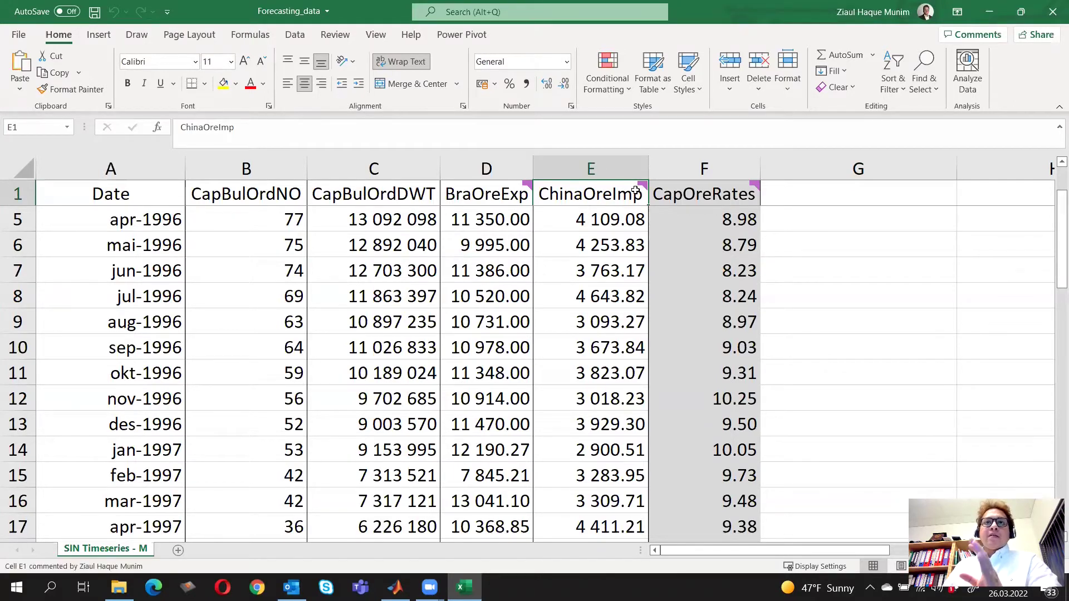
{"action": "left_click", "coordinate": [703, 191]}
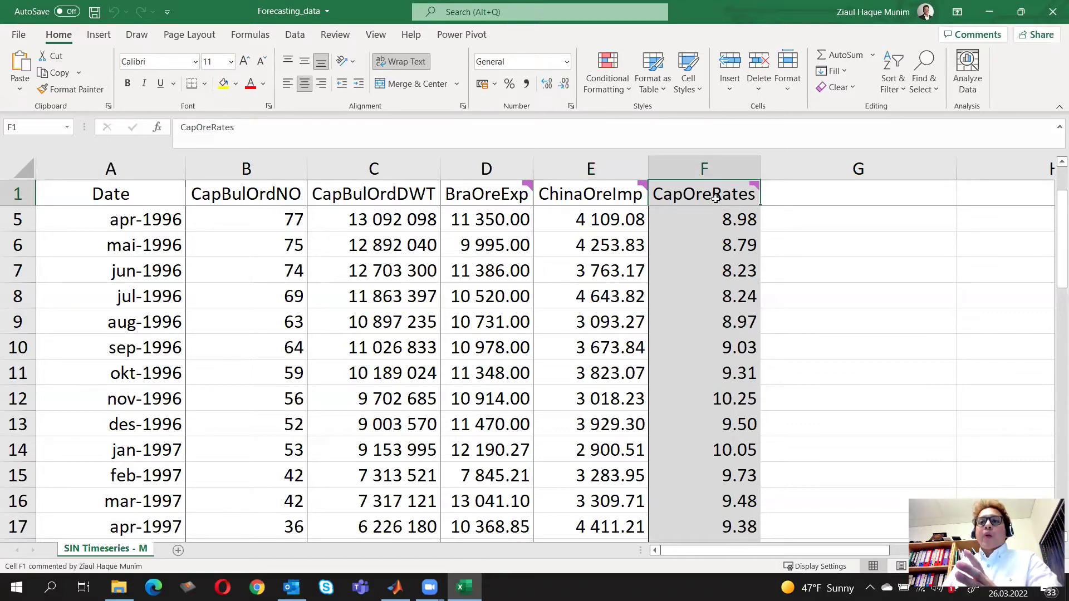
{"action": "left_click", "coordinate": [692, 248]}
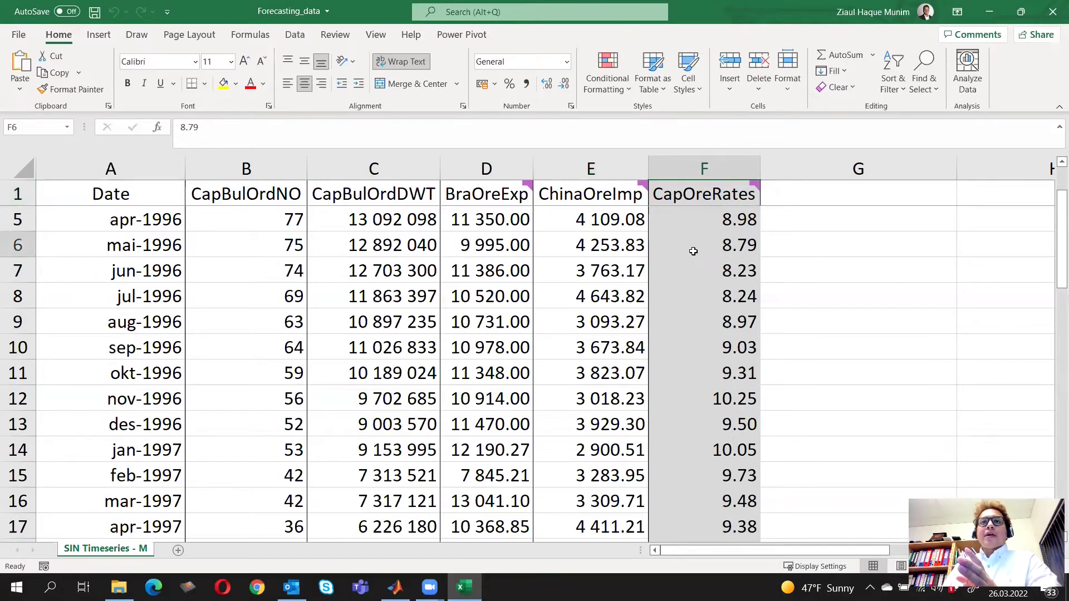
{"action": "mouse_move", "coordinate": [703, 189]}
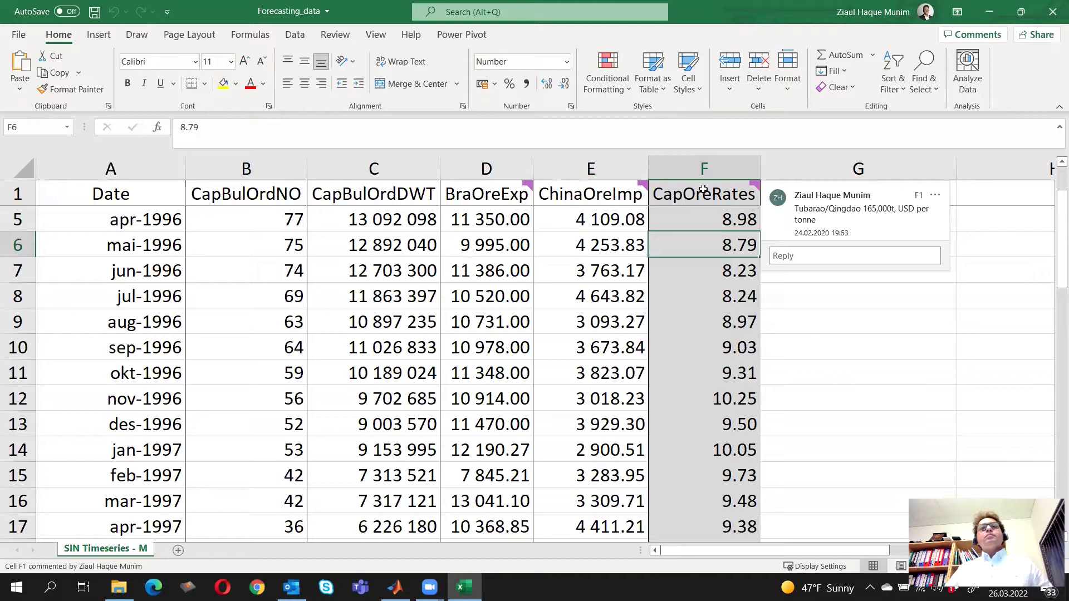
{"action": "left_click", "coordinate": [703, 189]}
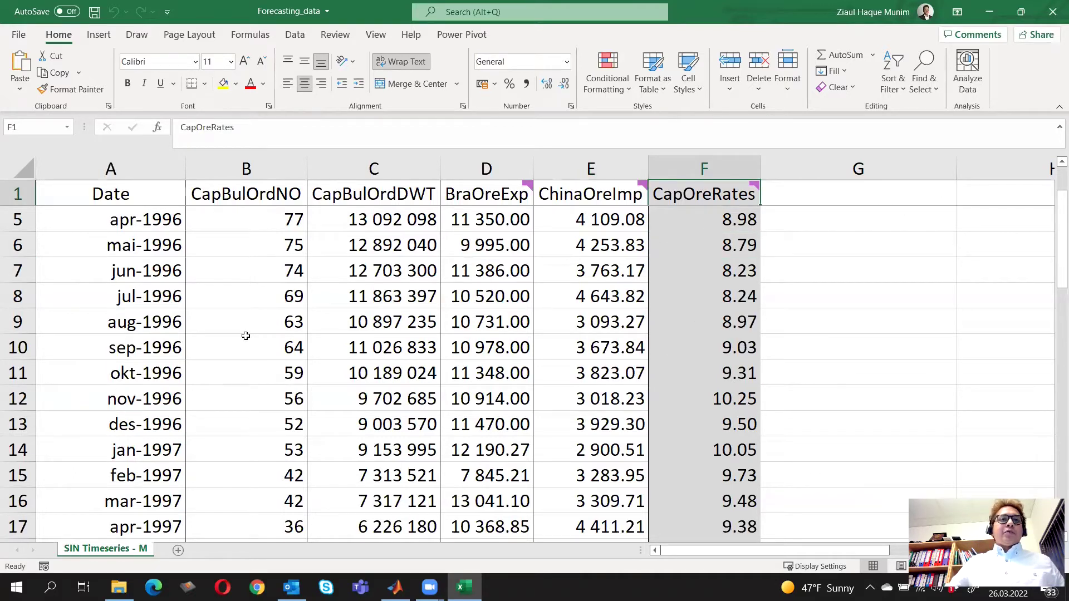
{"action": "left_click_drag", "start_coordinate": [259, 166], "coordinate": [558, 179]}
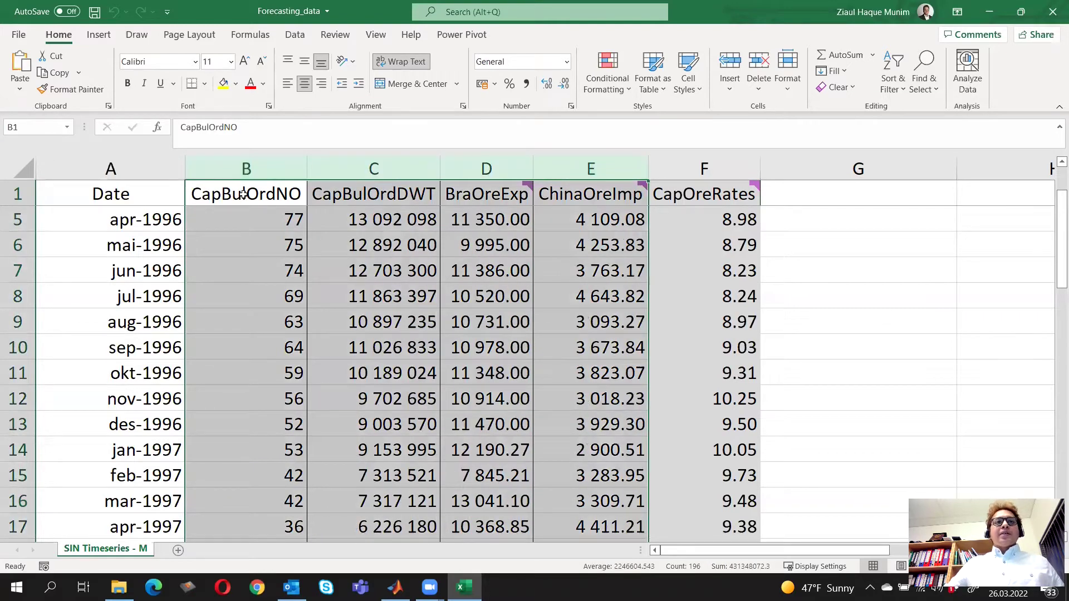
{"action": "left_click_drag", "start_coordinate": [248, 167], "coordinate": [384, 162]}
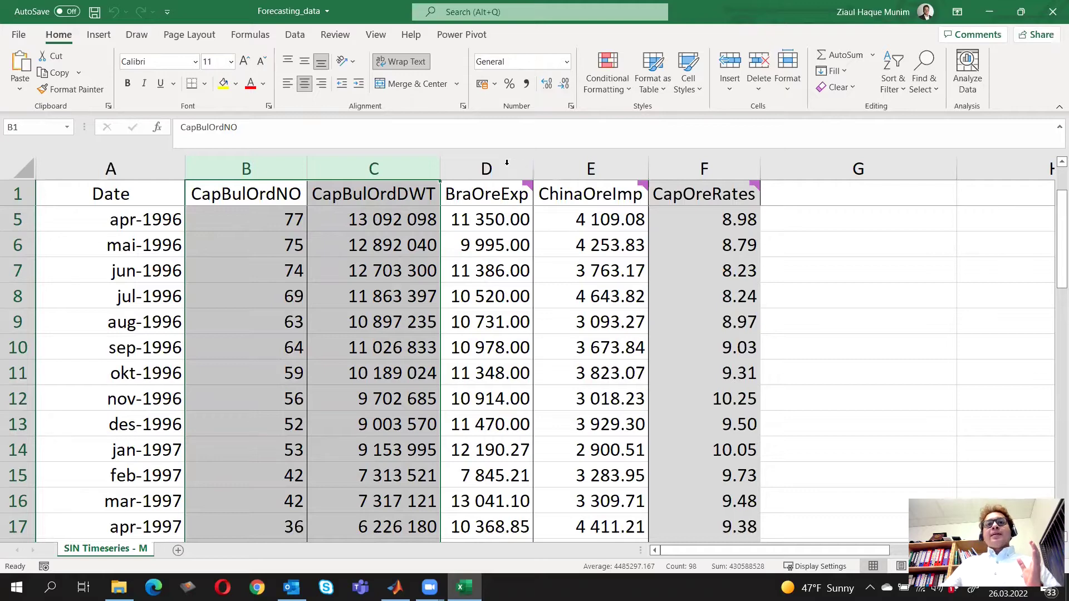
{"action": "left_click", "coordinate": [486, 167]}
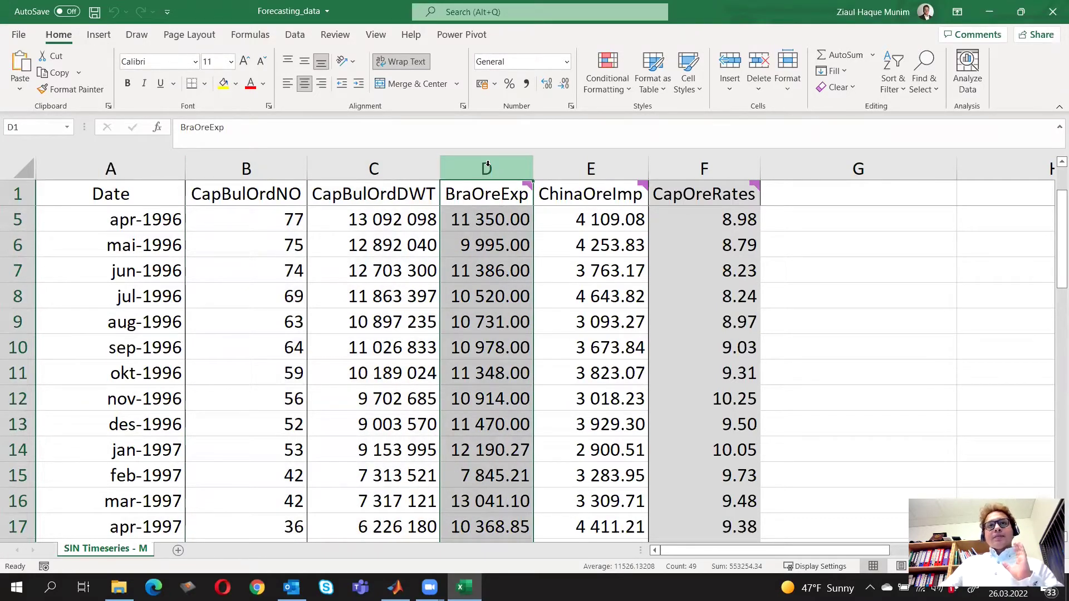
{"action": "left_click", "coordinate": [549, 165]}
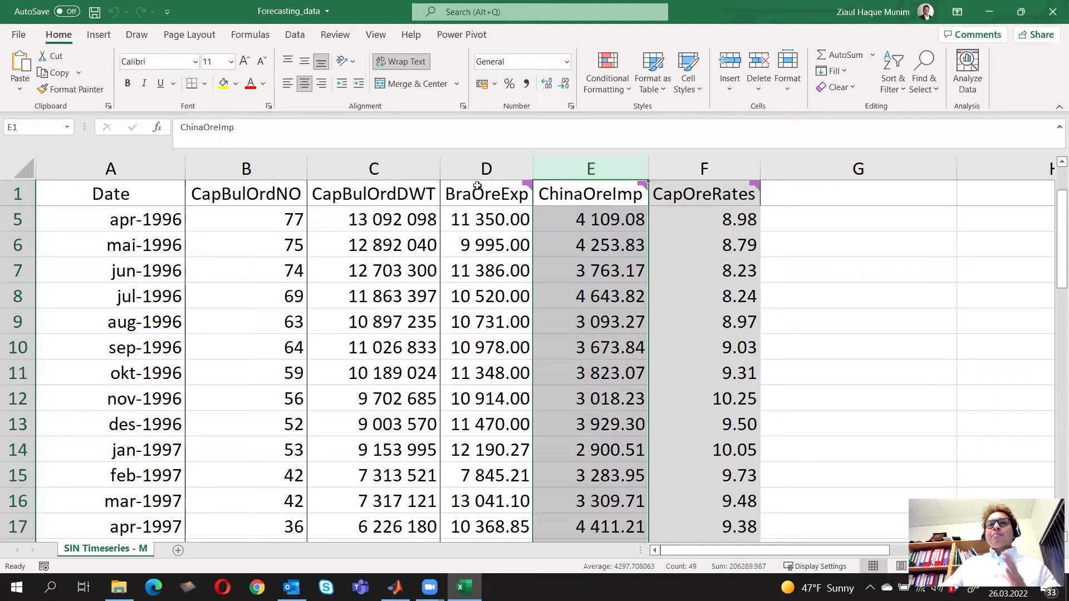
{"action": "mouse_move", "coordinate": [478, 192]}
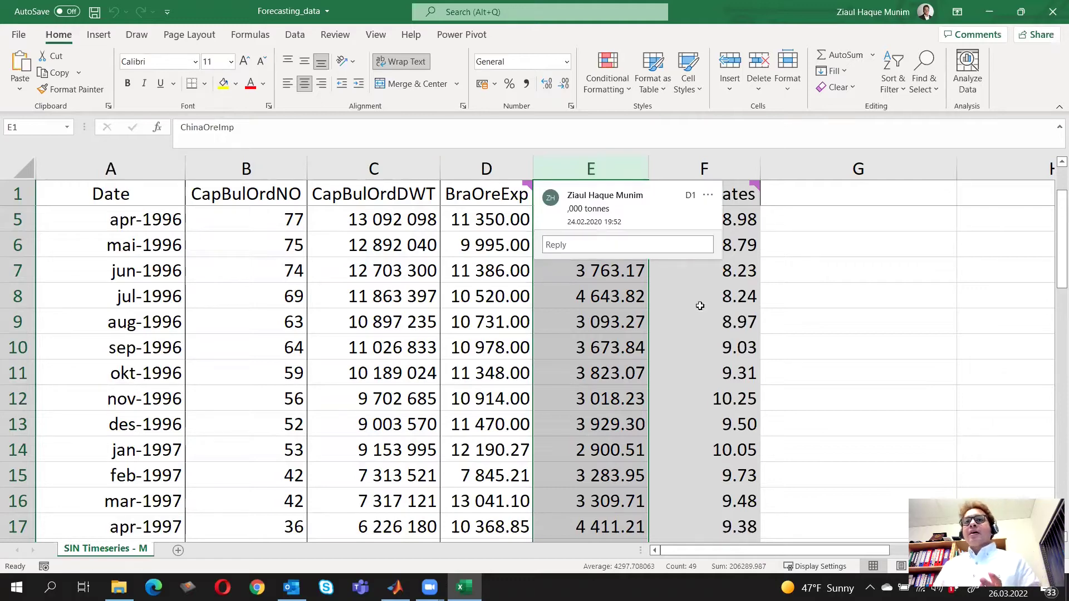
{"action": "left_click", "coordinate": [769, 315]}
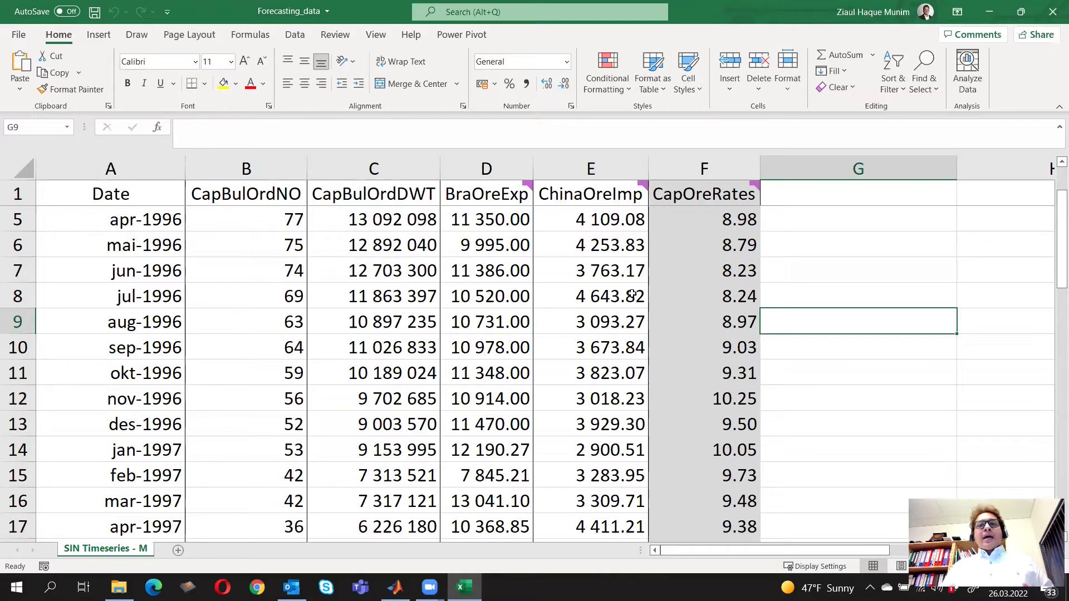
{"action": "left_click_drag", "start_coordinate": [249, 170], "coordinate": [536, 166]}
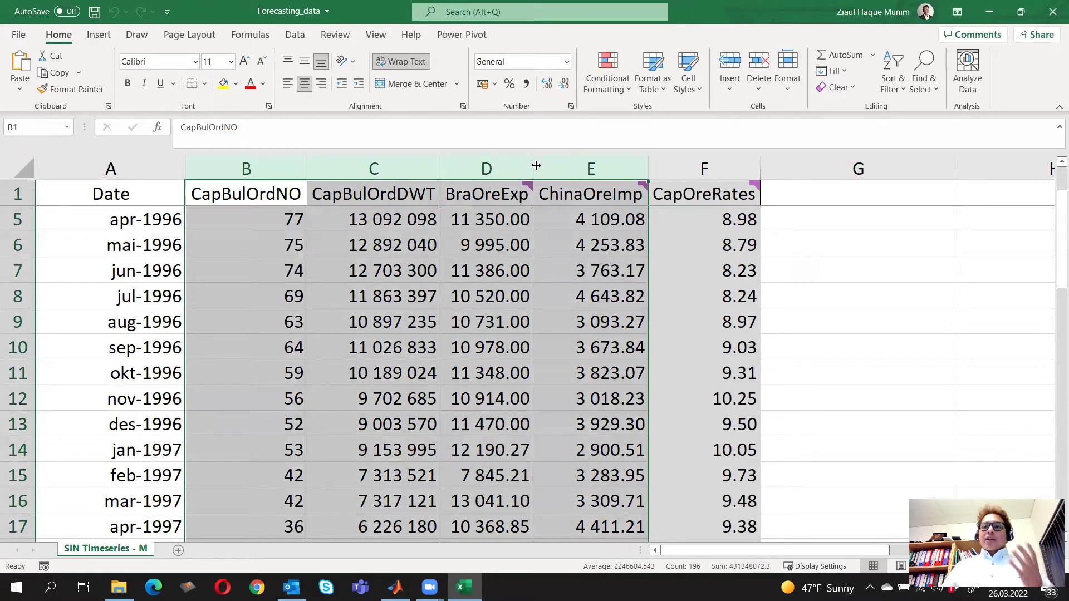
{"action": "left_click", "coordinate": [726, 169]}
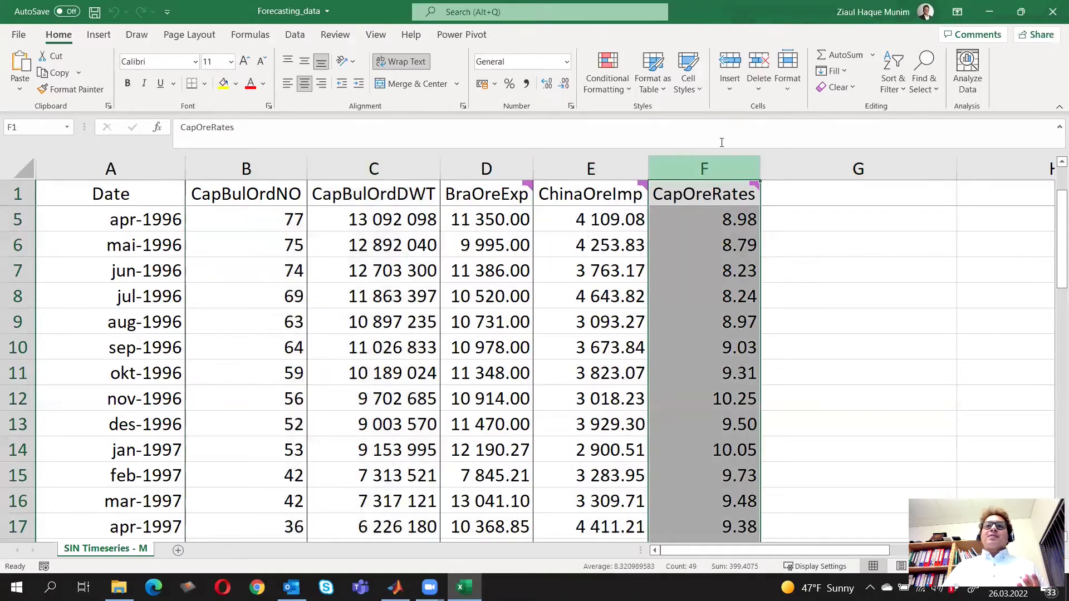
{"action": "left_click", "coordinate": [714, 327]}
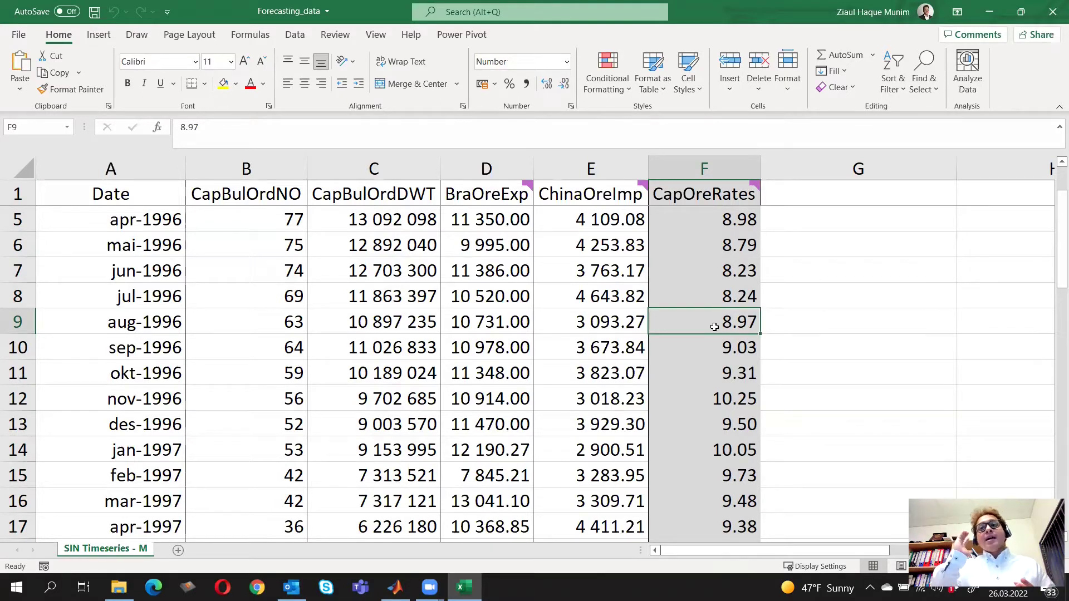
{"action": "left_click", "coordinate": [708, 170]}
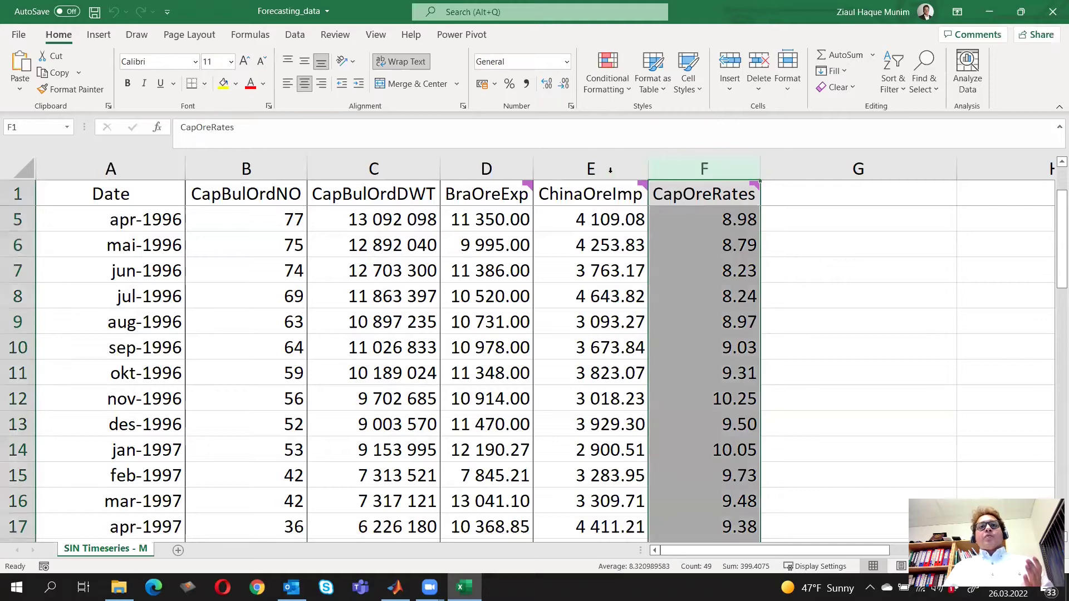
{"action": "left_click_drag", "start_coordinate": [610, 170], "coordinate": [259, 174]}
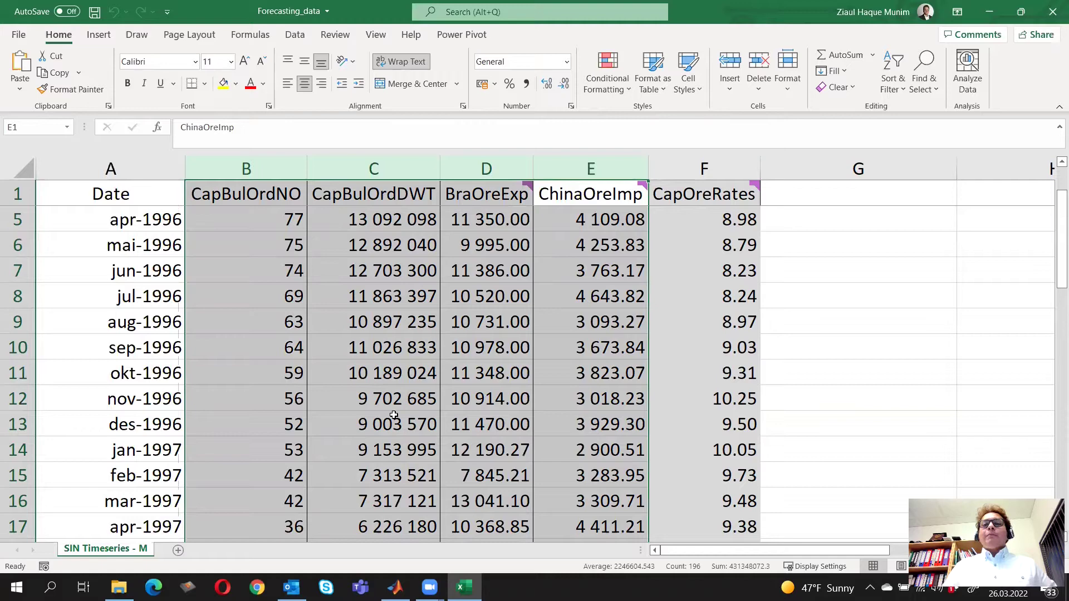
- Cut the twelve 1999 rows (A38:F49) out of Forecasting_data
{"action": "left_click", "coordinate": [896, 424]}
{"action": "scroll", "coordinate": [894, 415], "scroll_direction": "down", "scroll_amount": 4}
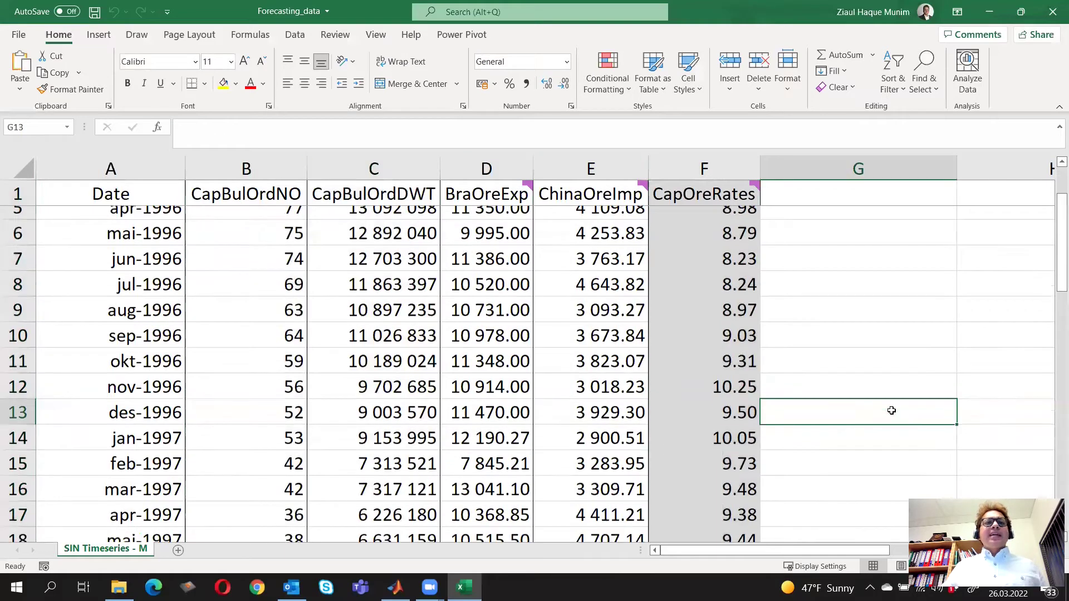
{"action": "scroll", "coordinate": [892, 411], "scroll_direction": "down", "scroll_amount": 8}
{"action": "scroll", "coordinate": [891, 410], "scroll_direction": "up", "scroll_amount": 1}
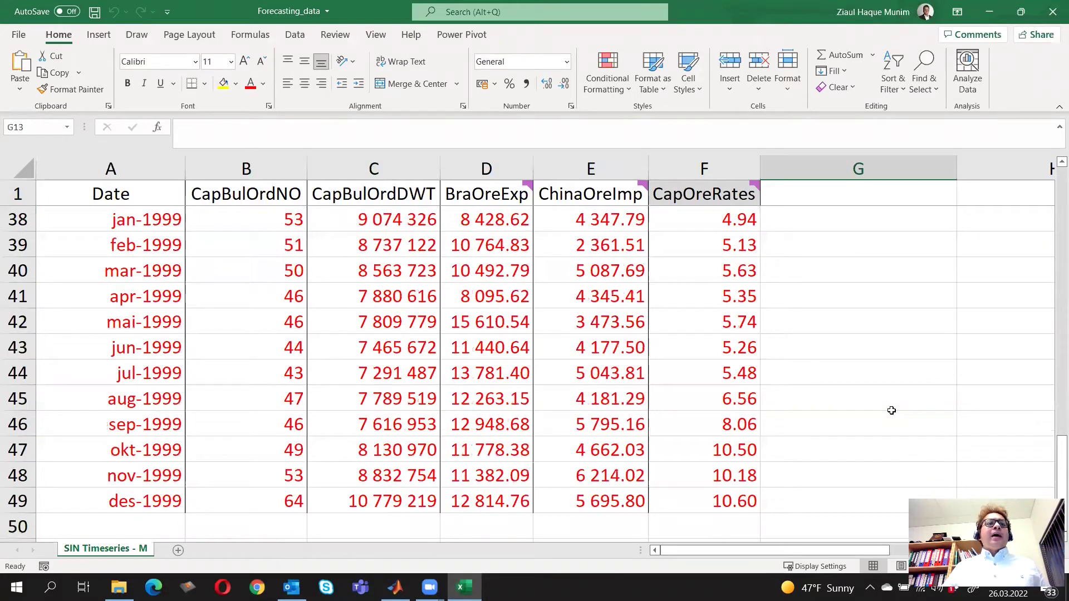
{"action": "scroll", "coordinate": [891, 410], "scroll_direction": "up", "scroll_amount": 2}
{"action": "scroll", "coordinate": [891, 411], "scroll_direction": "down", "scroll_amount": 2}
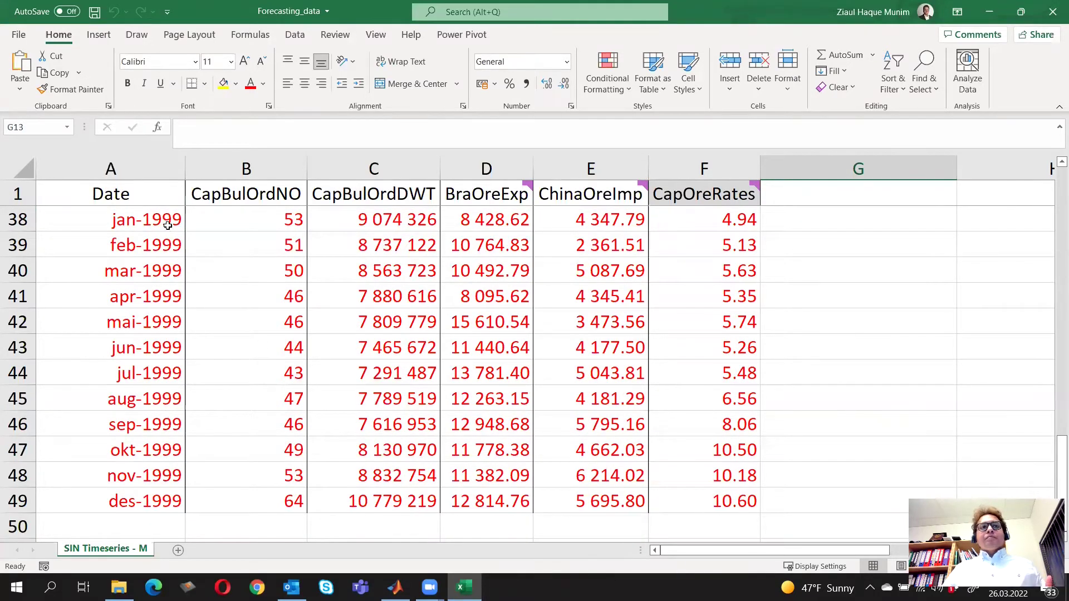
{"action": "scroll", "coordinate": [227, 322], "scroll_direction": "up", "scroll_amount": 1}
{"action": "left_click_drag", "start_coordinate": [161, 300], "coordinate": [736, 523]}
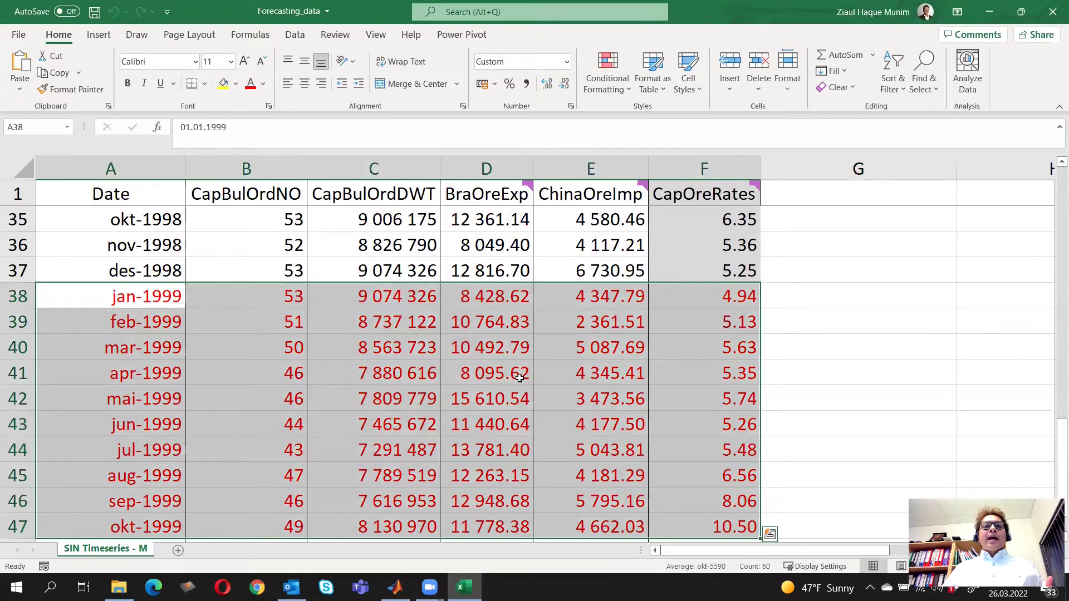
{"action": "scroll", "coordinate": [705, 529], "scroll_direction": "down", "scroll_amount": 2}
{"action": "left_click_drag", "start_coordinate": [735, 424], "coordinate": [167, 241]}
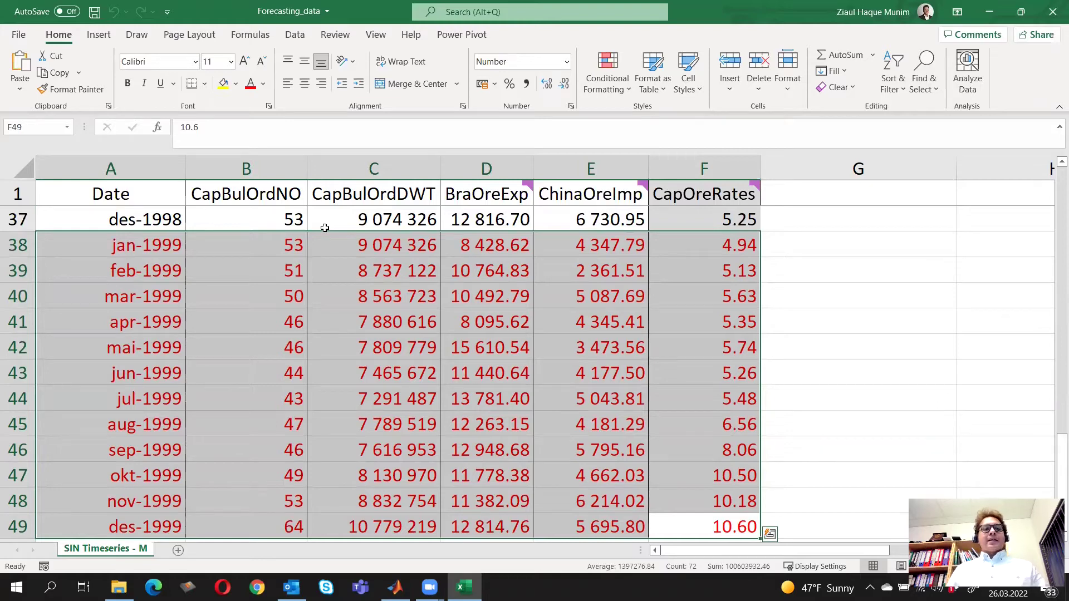
{"action": "right_click", "coordinate": [84, 249]}
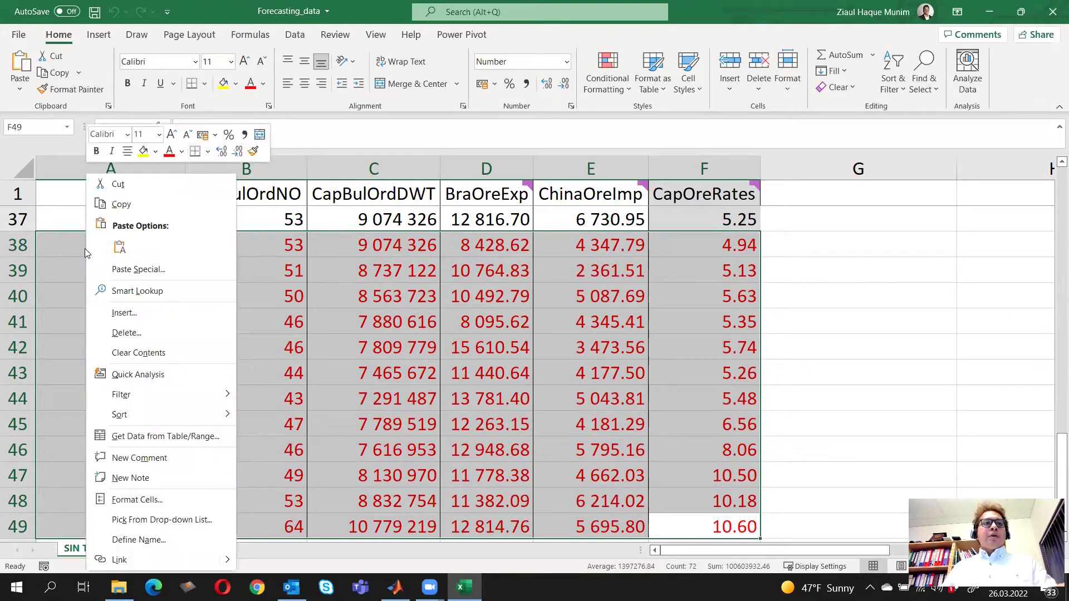
{"action": "left_click", "coordinate": [129, 187]}
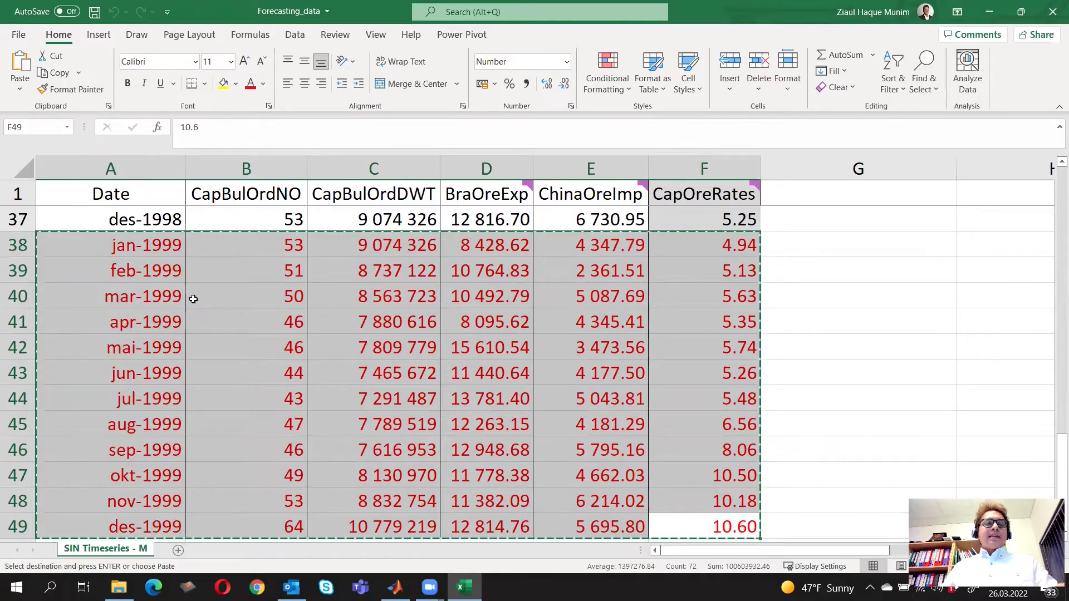
- Open the test.matlab workbook from the ForecastingMatlab folder
{"action": "left_click", "coordinate": [119, 588]}
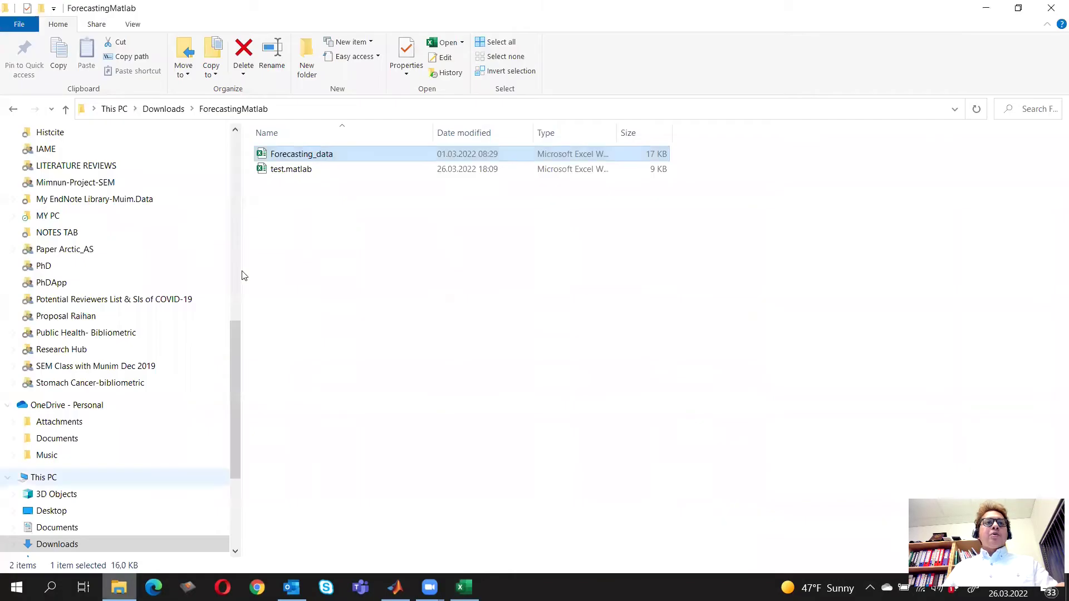
{"action": "left_click", "coordinate": [298, 171]}
{"action": "key", "text": "alt+Tab"}
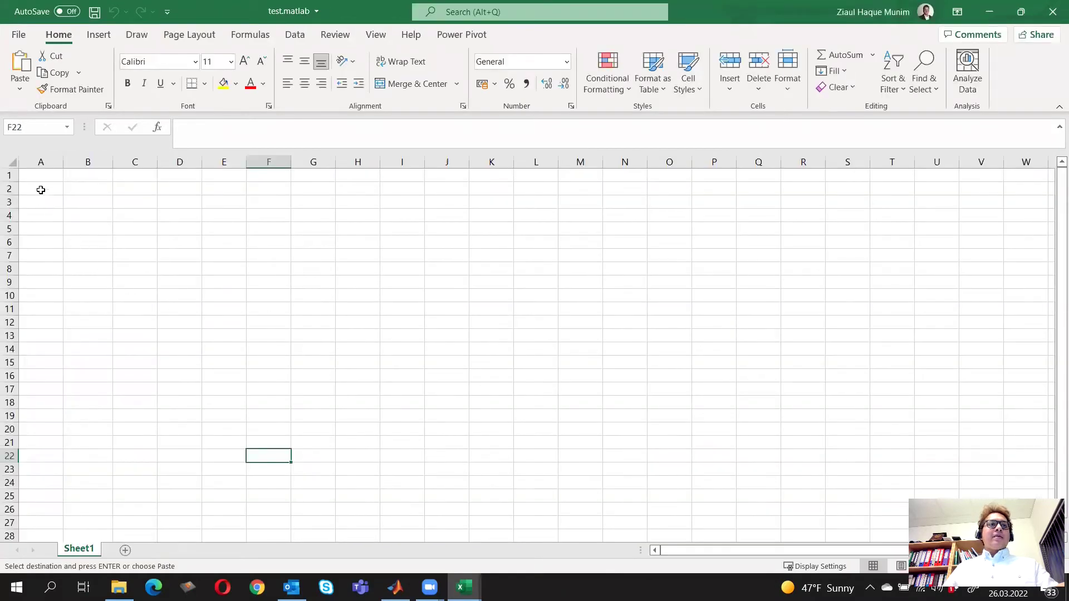
- Paste the twelve 1999 rows into test.matlab starting at cell A2
{"action": "left_click", "coordinate": [40, 190]}
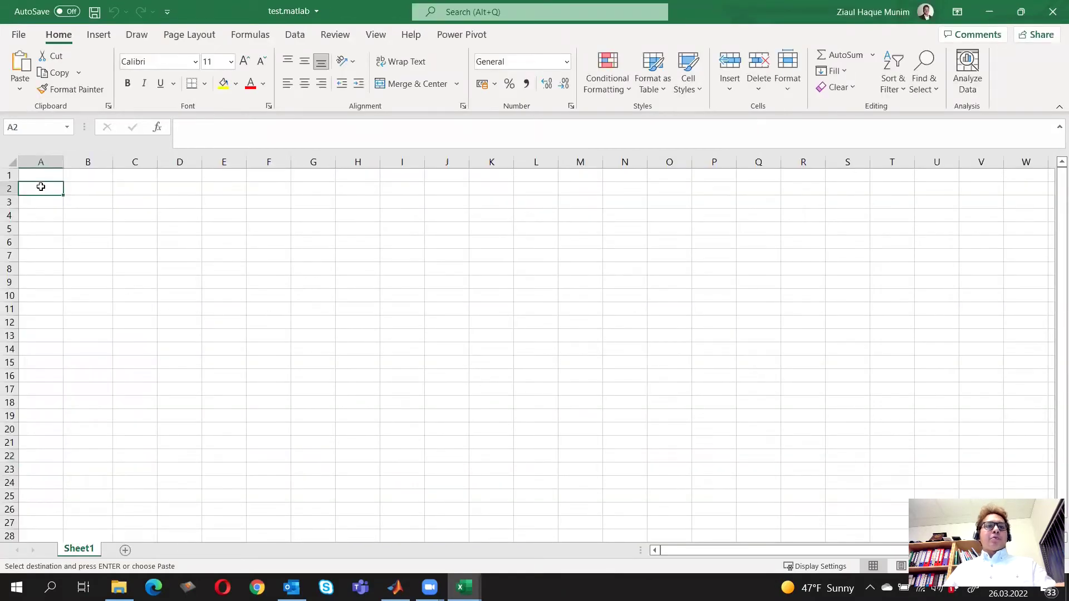
{"action": "key", "text": "ctrl+v"}
{"action": "left_click", "coordinate": [185, 413]}
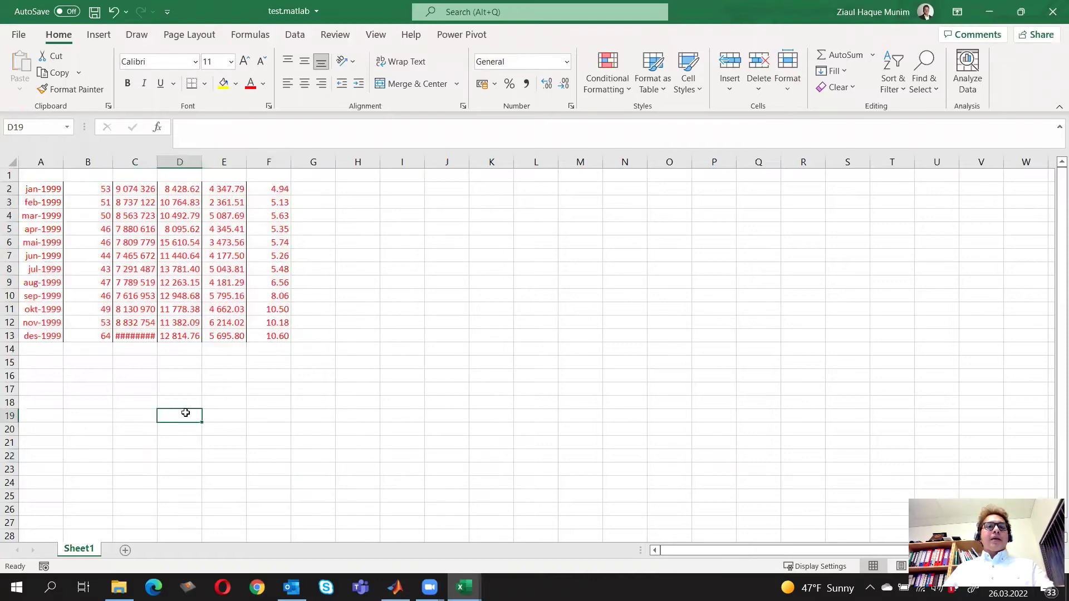
- Copy headers B1:F1 from Forecasting_data and paste them into test.matlab at B1
{"action": "mouse_move", "coordinate": [465, 588]}
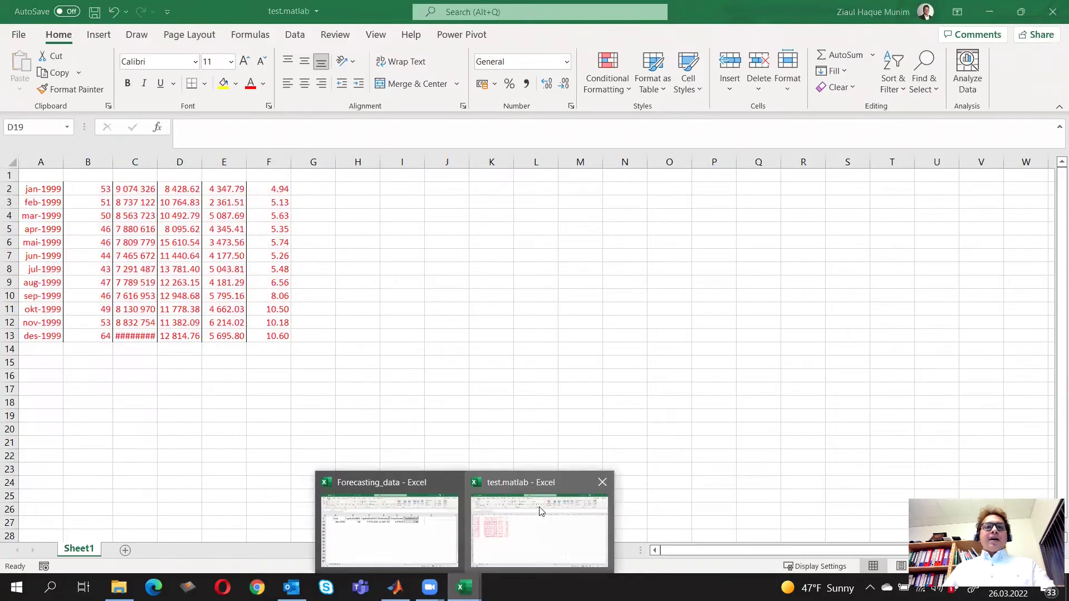
{"action": "left_click", "coordinate": [410, 506]}
{"action": "left_click", "coordinate": [229, 194]}
{"action": "left_click_drag", "start_coordinate": [229, 194], "coordinate": [706, 194]}
{"action": "key", "text": "ctrl+c"}
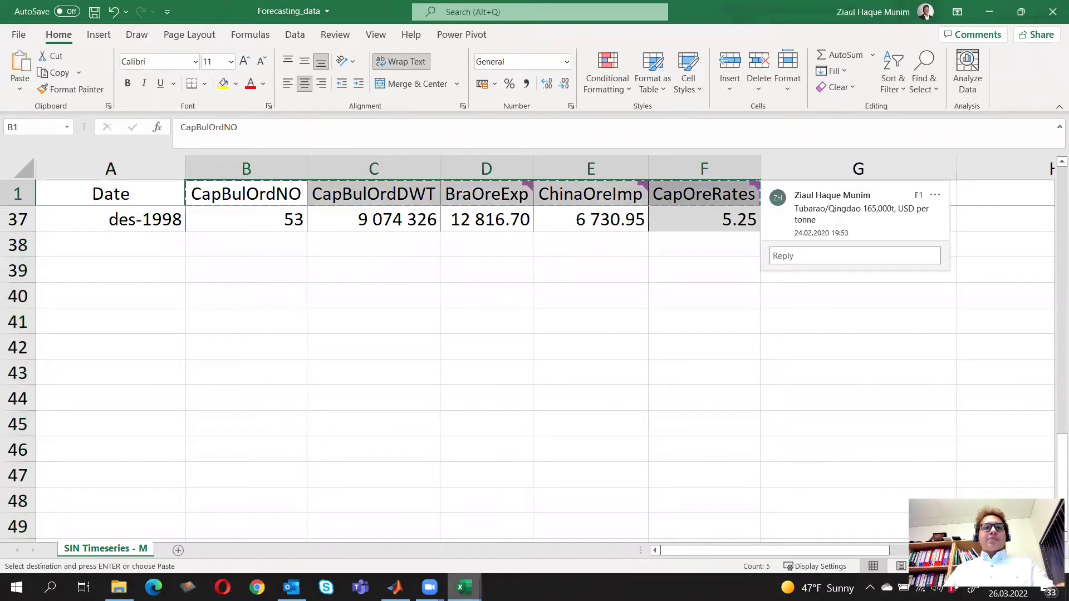
{"action": "mouse_move", "coordinate": [465, 588]}
{"action": "left_click", "coordinate": [524, 558]}
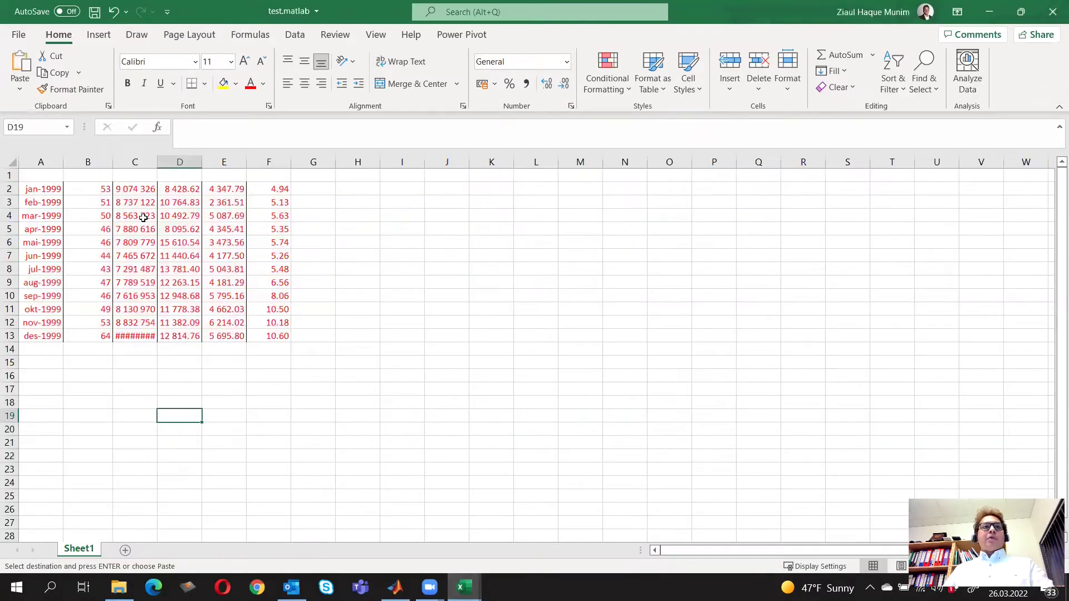
{"action": "left_click", "coordinate": [49, 177]}
{"action": "key", "text": "ctrl+v"}
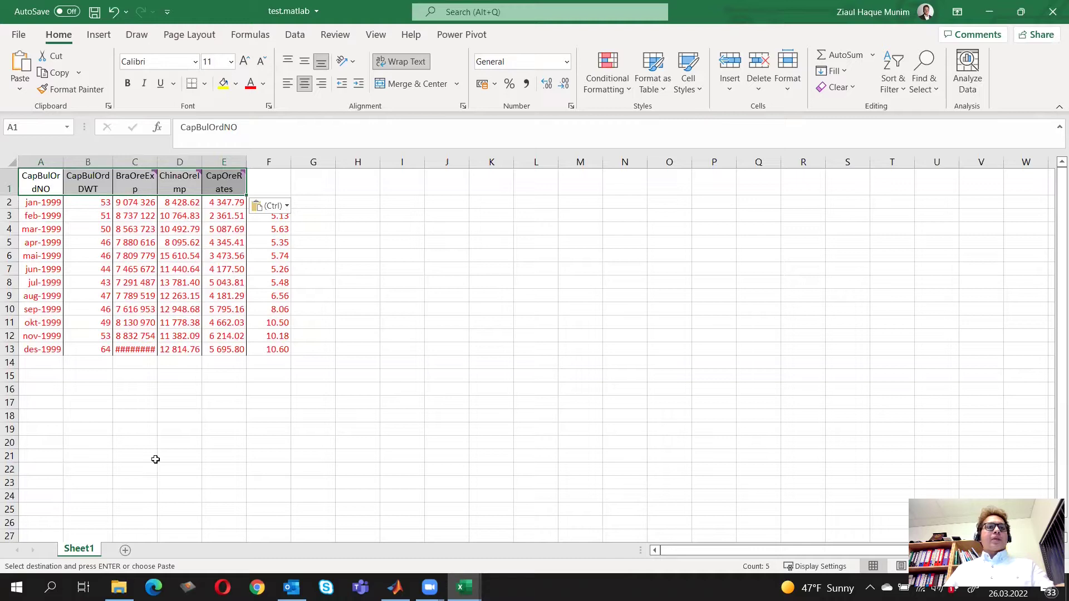
{"action": "key", "text": "ctrl+z"}
{"action": "left_click", "coordinate": [102, 174]}
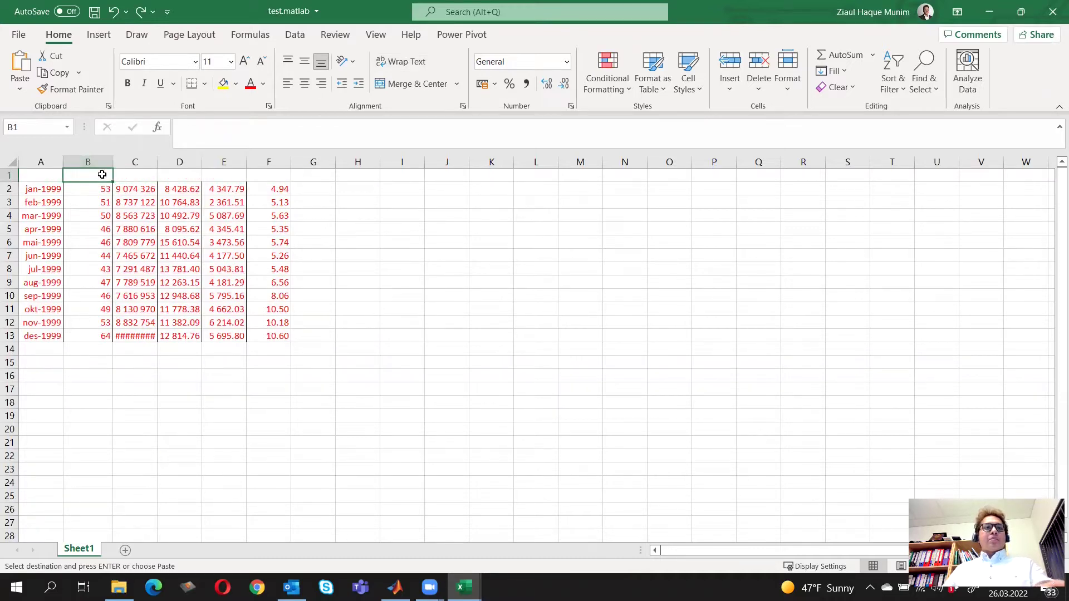
{"action": "key", "text": "ctrl+v"}
{"action": "left_click", "coordinate": [342, 470]}
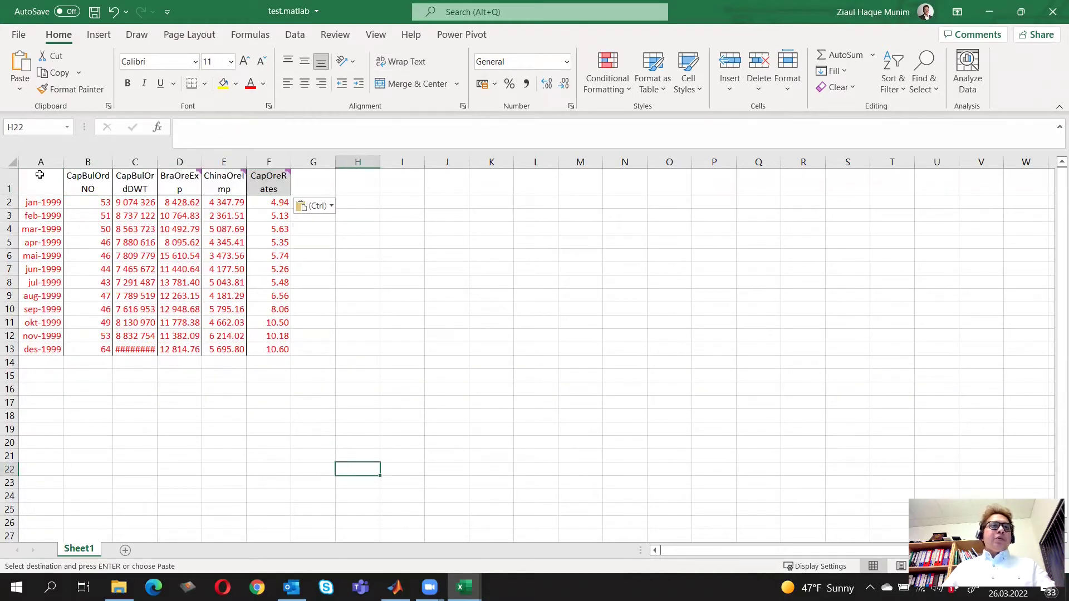
- Delete date column A from test.matlab and save the workbook
{"action": "left_click", "coordinate": [41, 162]}
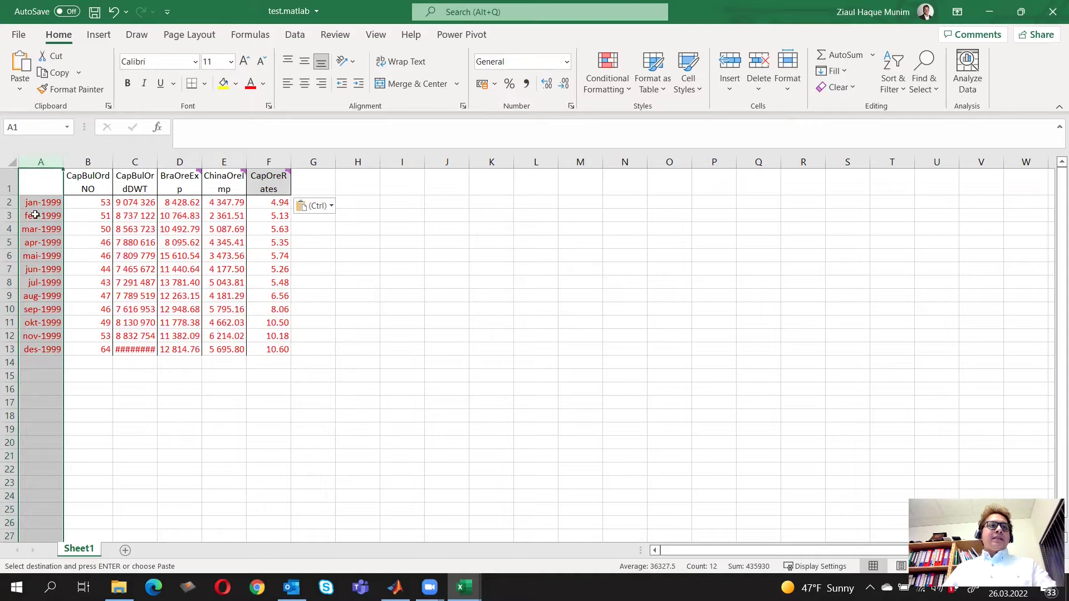
{"action": "right_click", "coordinate": [40, 165]}
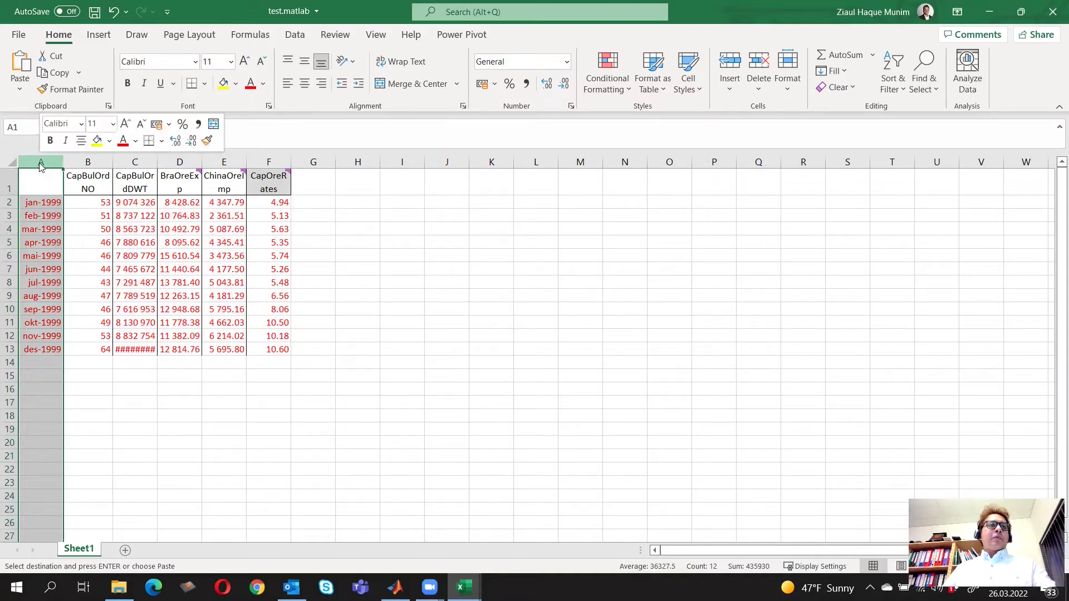
{"action": "left_click", "coordinate": [103, 300]}
{"action": "left_click_drag", "start_coordinate": [357, 310], "coordinate": [338, 301]}
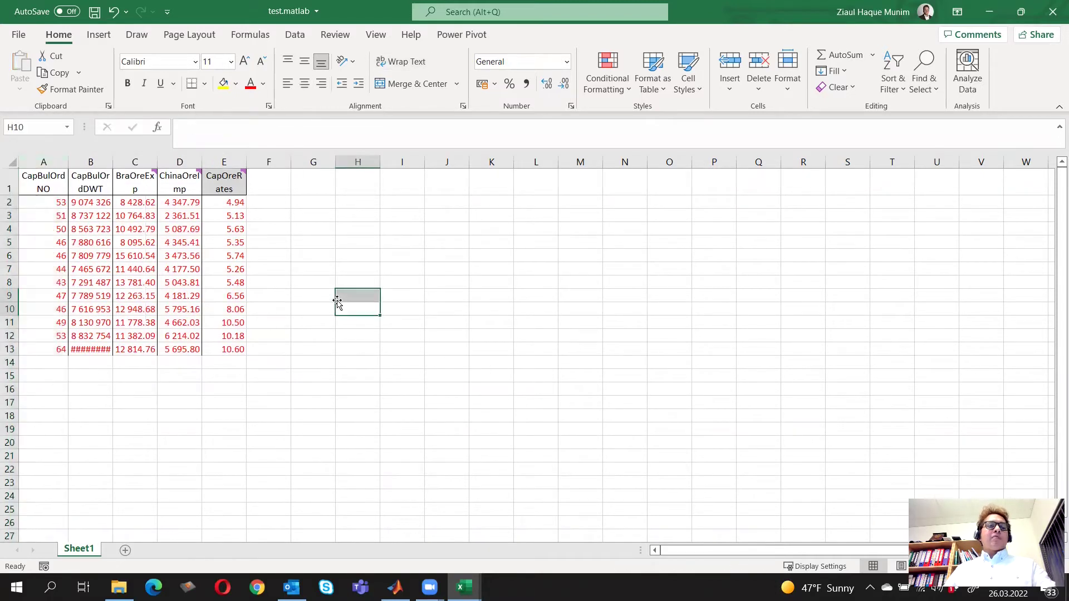
{"action": "key", "text": "ctrl+s"}
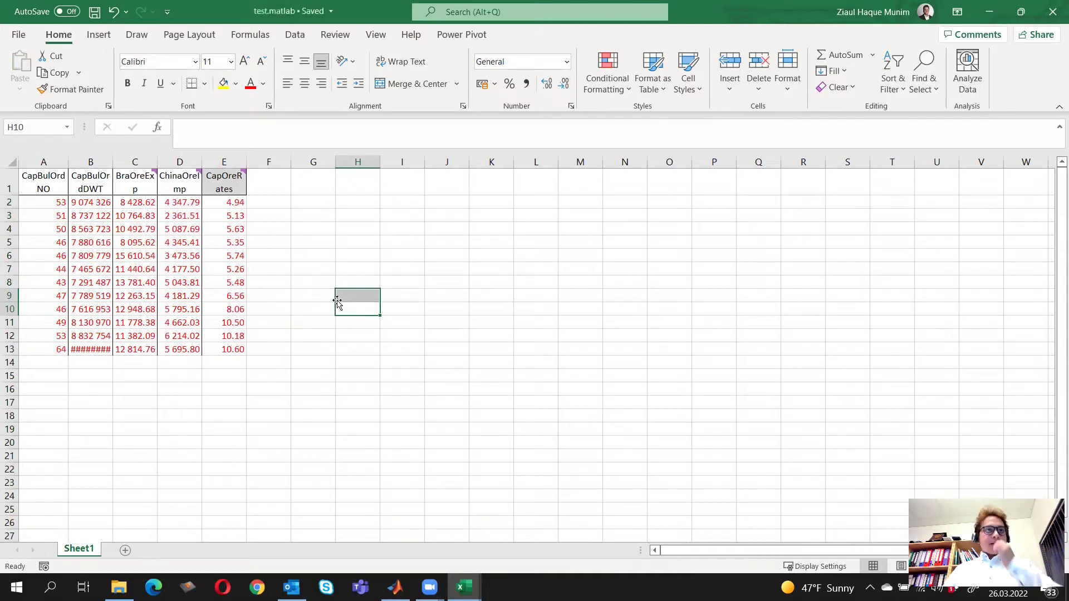
- Check the header rows in both test.matlab and Forecasting_data
{"action": "left_click_drag", "start_coordinate": [33, 185], "coordinate": [555, 196]}
{"action": "mouse_move", "coordinate": [464, 586]}
{"action": "left_click", "coordinate": [405, 532]}
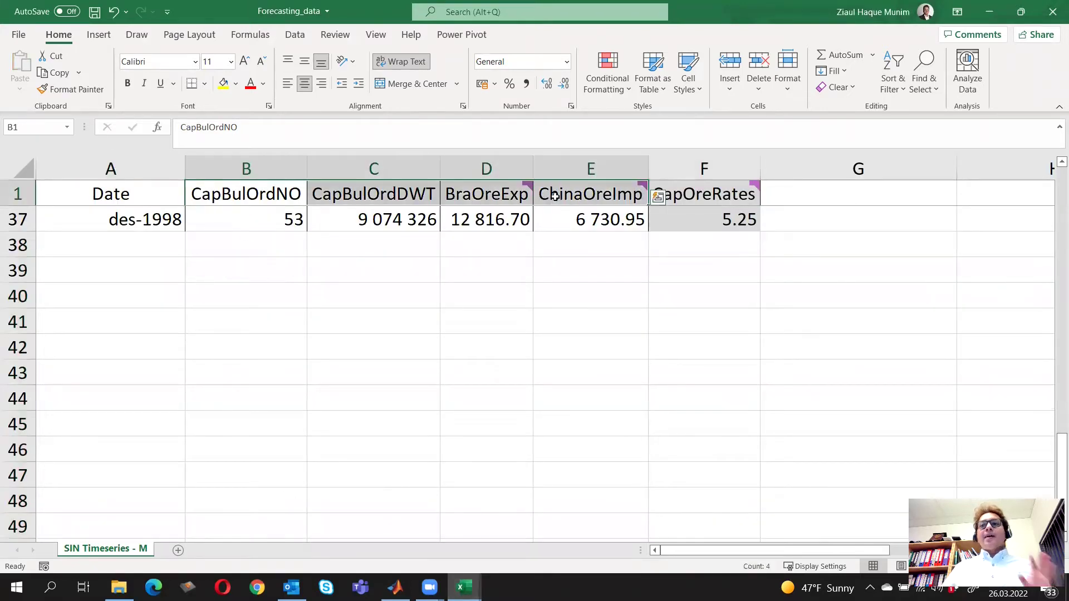
{"action": "left_click", "coordinate": [480, 409]}
{"action": "left_click_drag", "start_coordinate": [258, 199], "coordinate": [643, 192]}
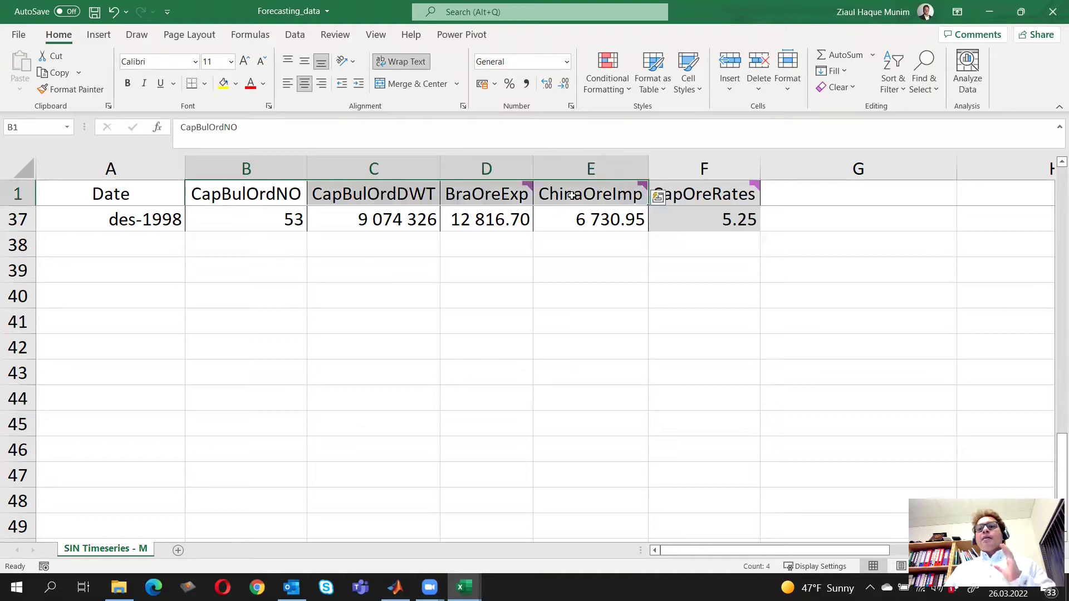
{"action": "mouse_move", "coordinate": [572, 195]}
{"action": "left_click", "coordinate": [568, 425]}
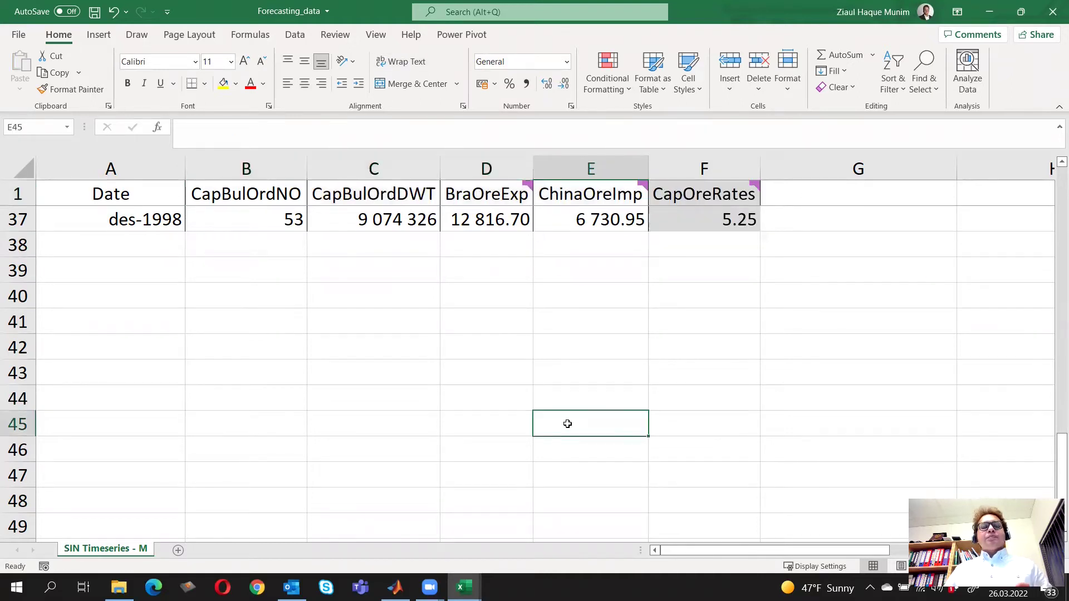
{"action": "scroll", "coordinate": [533, 363], "scroll_direction": "up", "scroll_amount": 1}
{"action": "scroll", "coordinate": [533, 364], "scroll_direction": "up", "scroll_amount": 2}
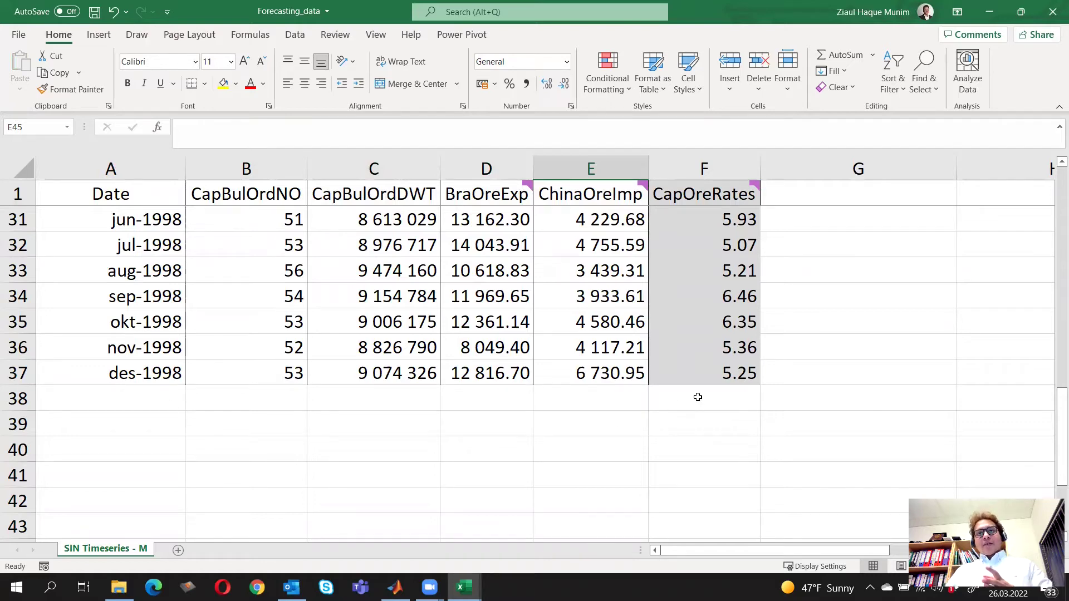
{"action": "mouse_move", "coordinate": [465, 588]}
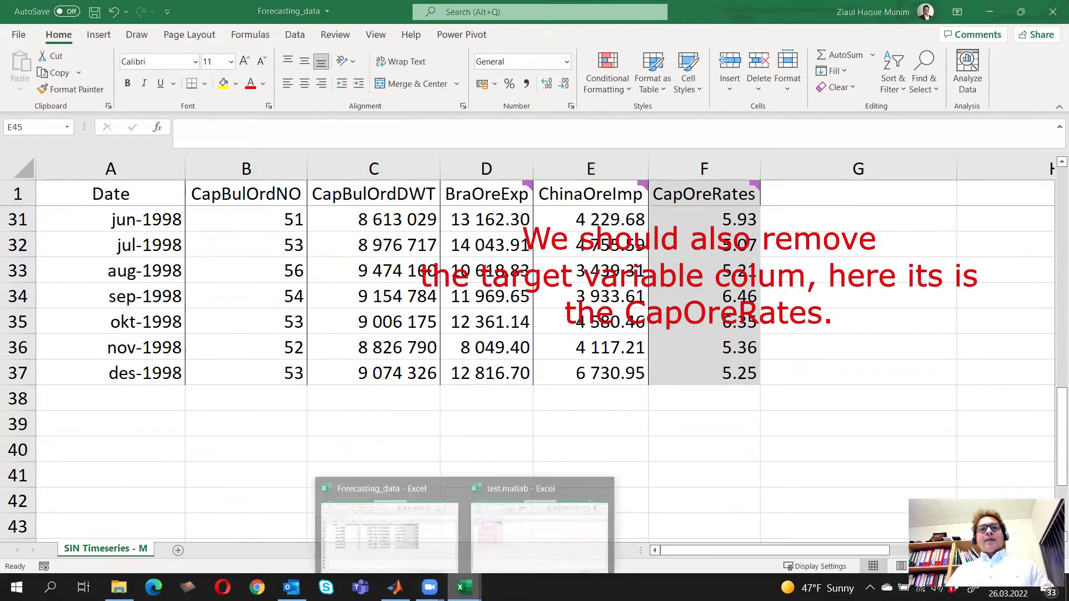
{"action": "left_click", "coordinate": [539, 516]}
{"action": "left_click", "coordinate": [207, 428]}
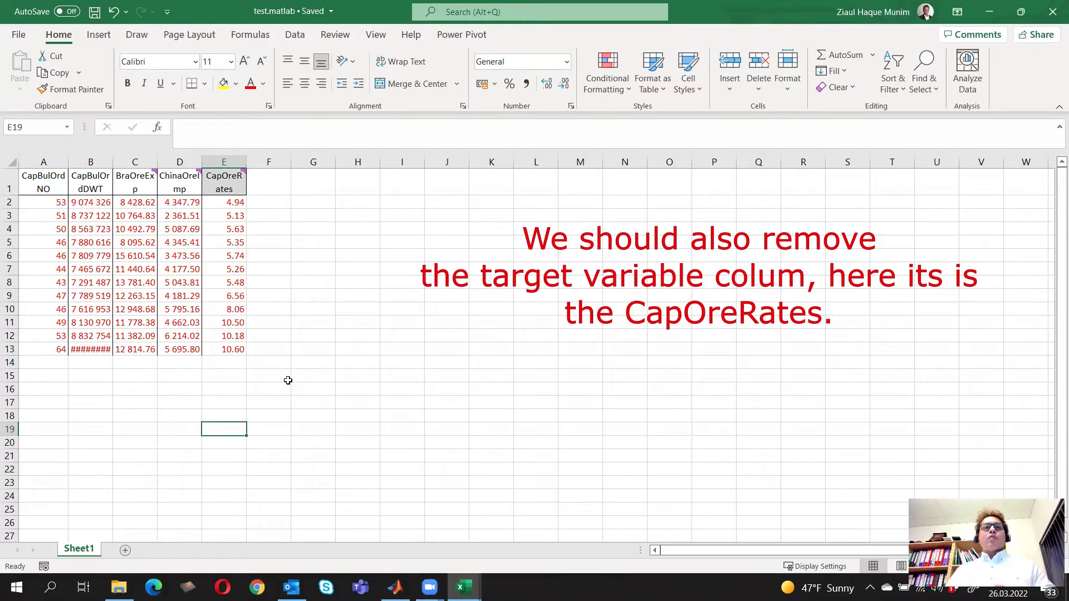
- Close test.matlab, then close Forecasting_data and save its changes
{"action": "left_click", "coordinate": [1052, 11]}
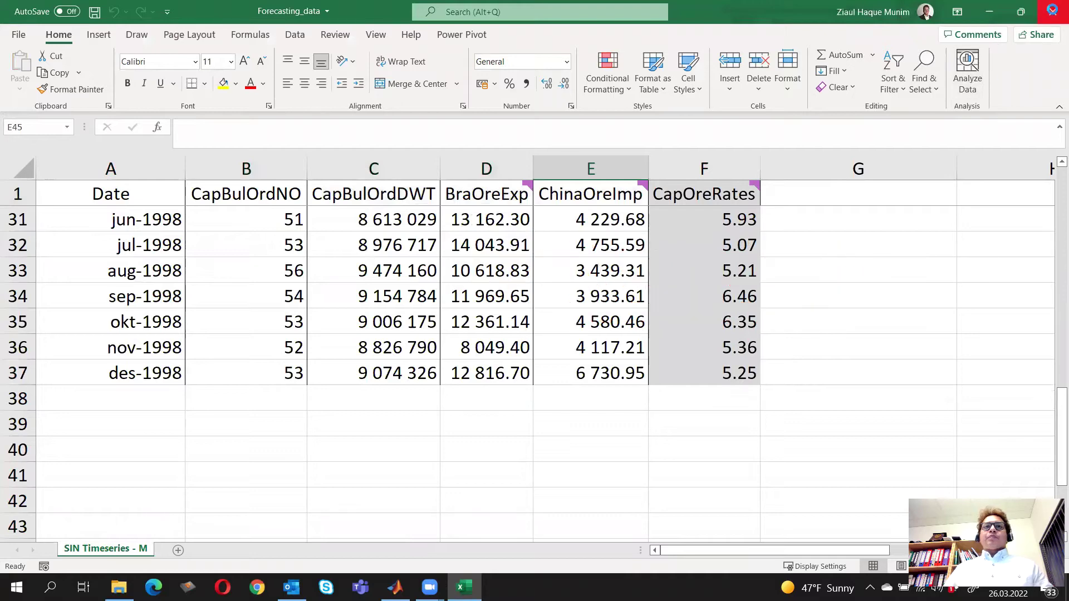
{"action": "left_click", "coordinate": [1052, 11]}
{"action": "left_click", "coordinate": [480, 311]}
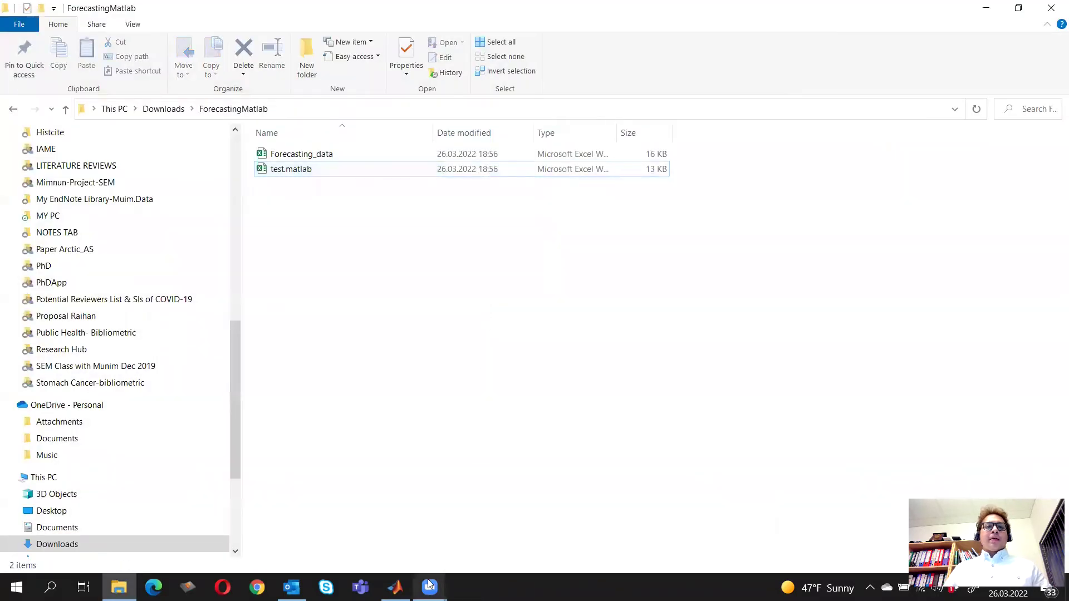
- Return to MATLAB and start Import Data from the HOME tab
{"action": "left_click", "coordinate": [394, 587]}
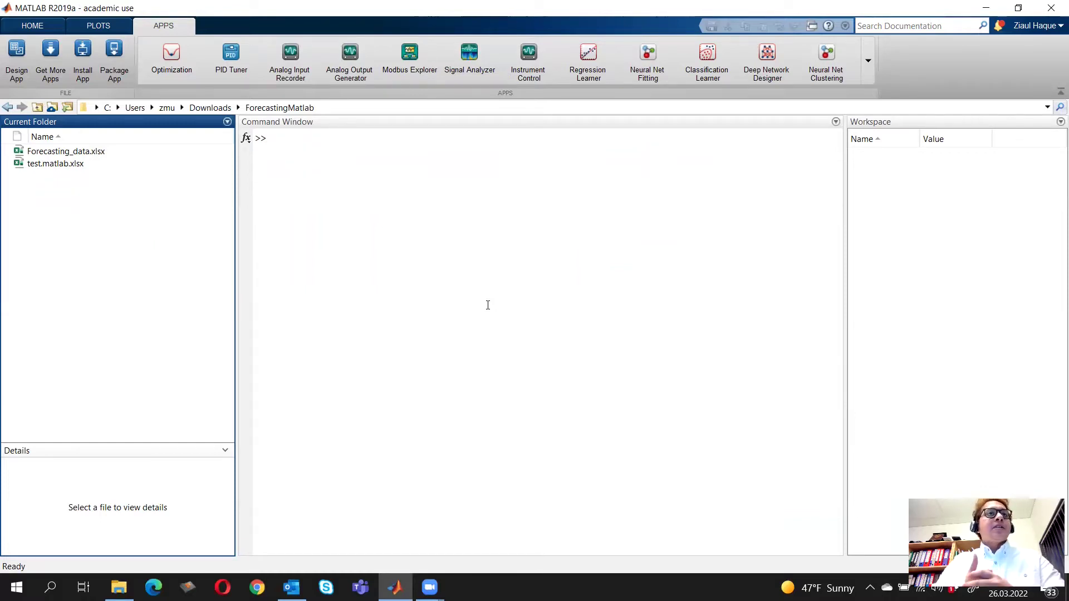
{"action": "left_click", "coordinate": [443, 260]}
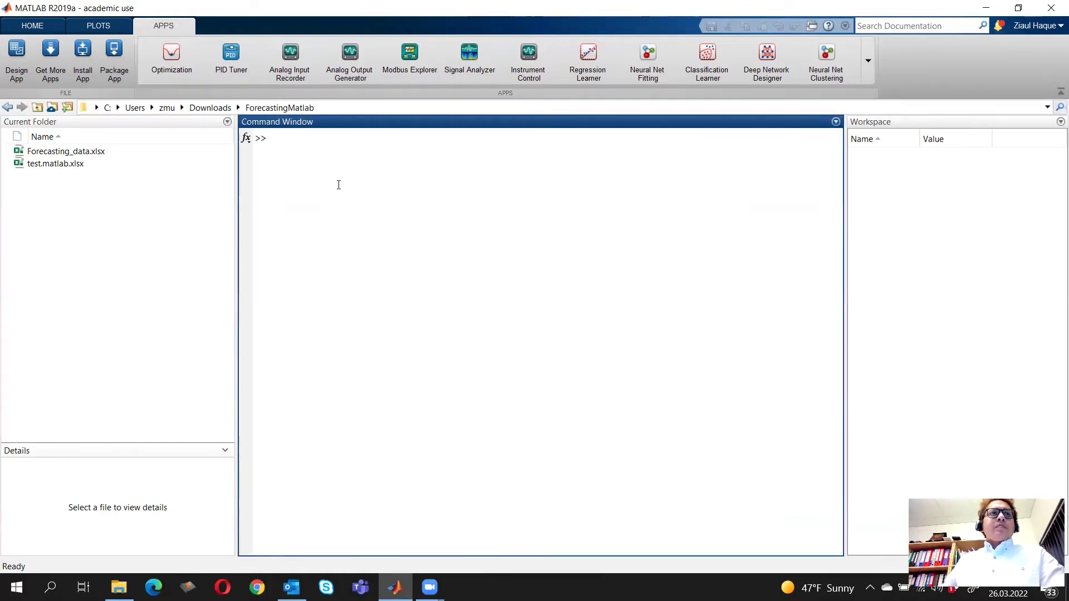
{"action": "left_click", "coordinate": [42, 28]}
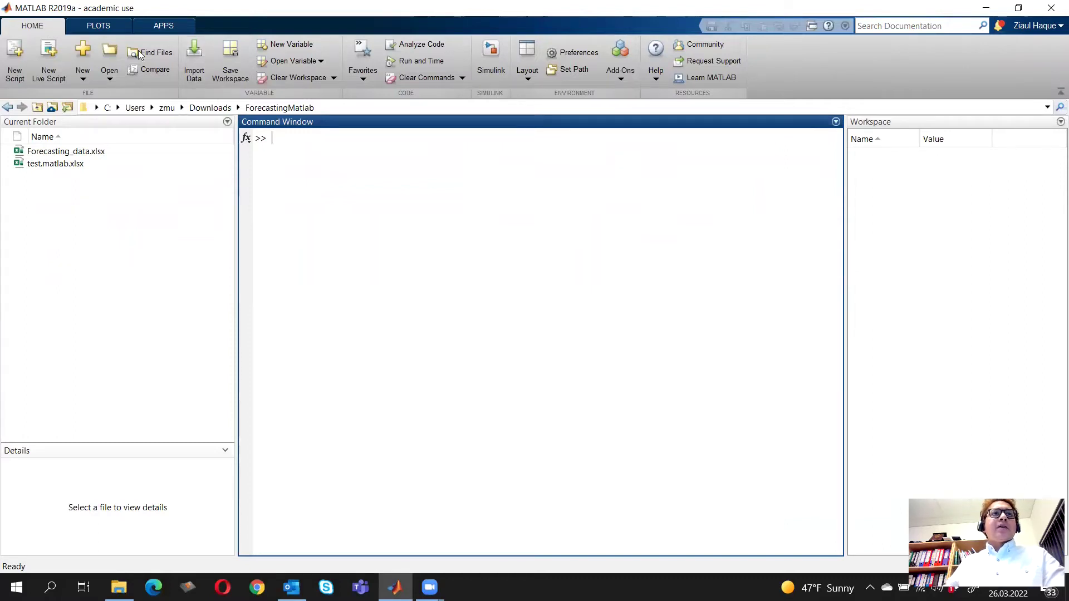
{"action": "left_click", "coordinate": [194, 72]}
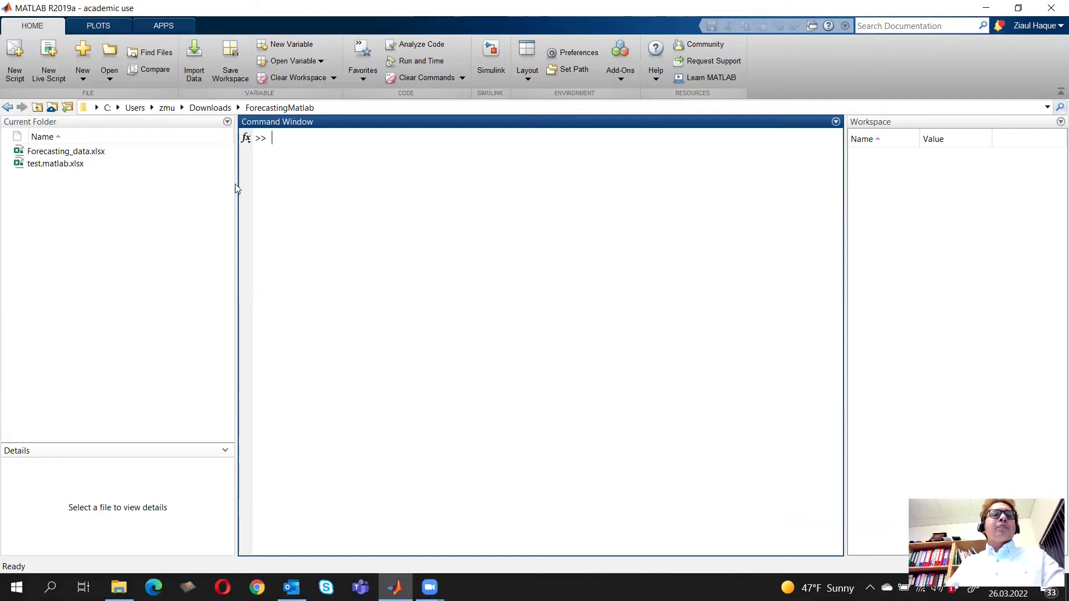
- Import Forecasting_data.xlsx as table Forecastingdata, taking variable names from row 1
{"action": "double_click", "coordinate": [343, 116]}
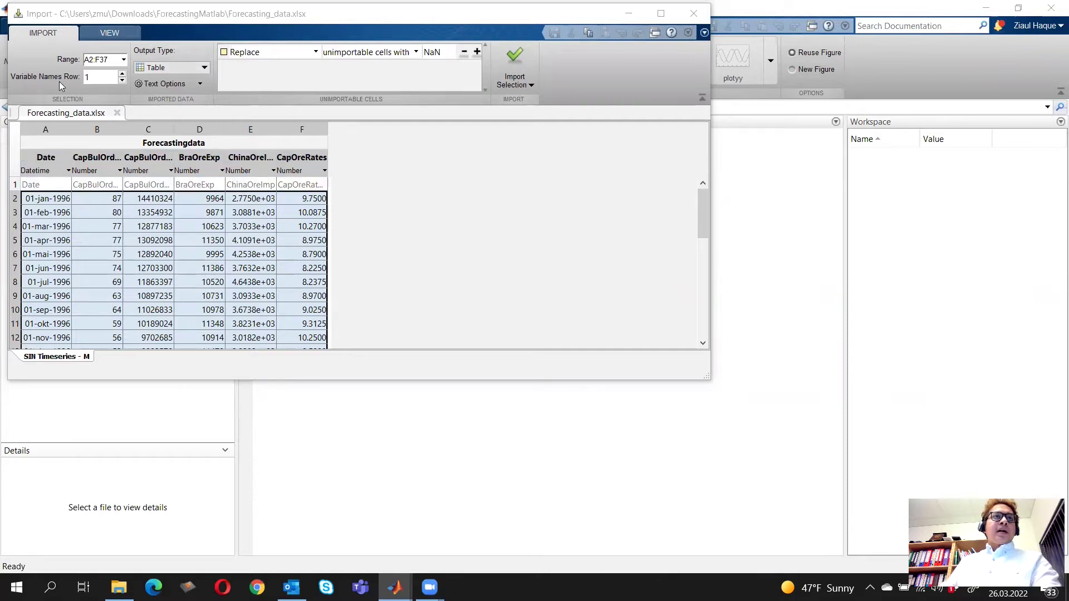
{"action": "left_click", "coordinate": [88, 77]}
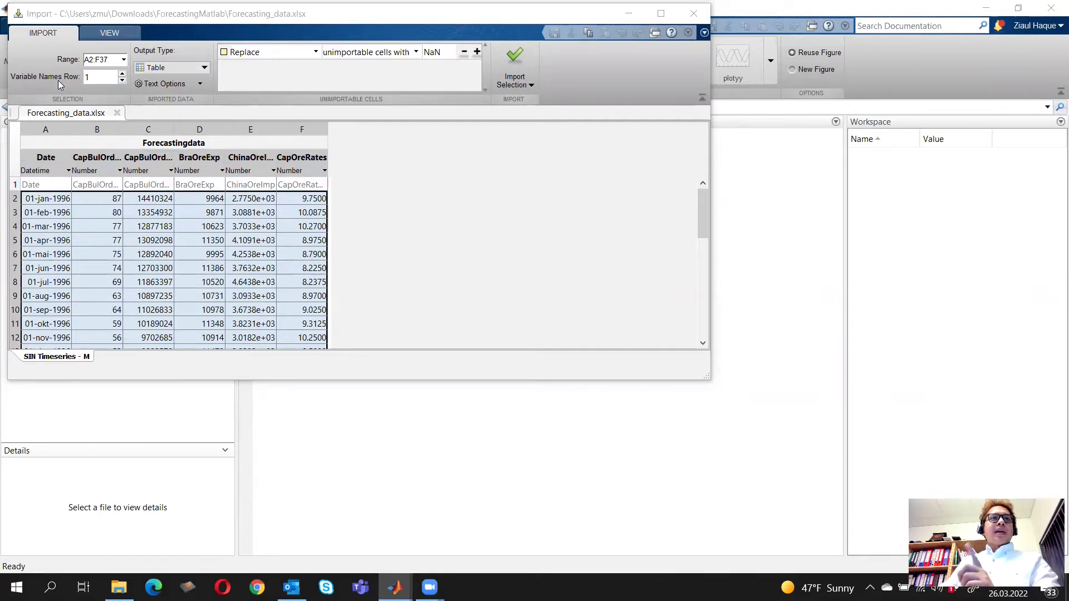
{"action": "left_click", "coordinate": [522, 56]}
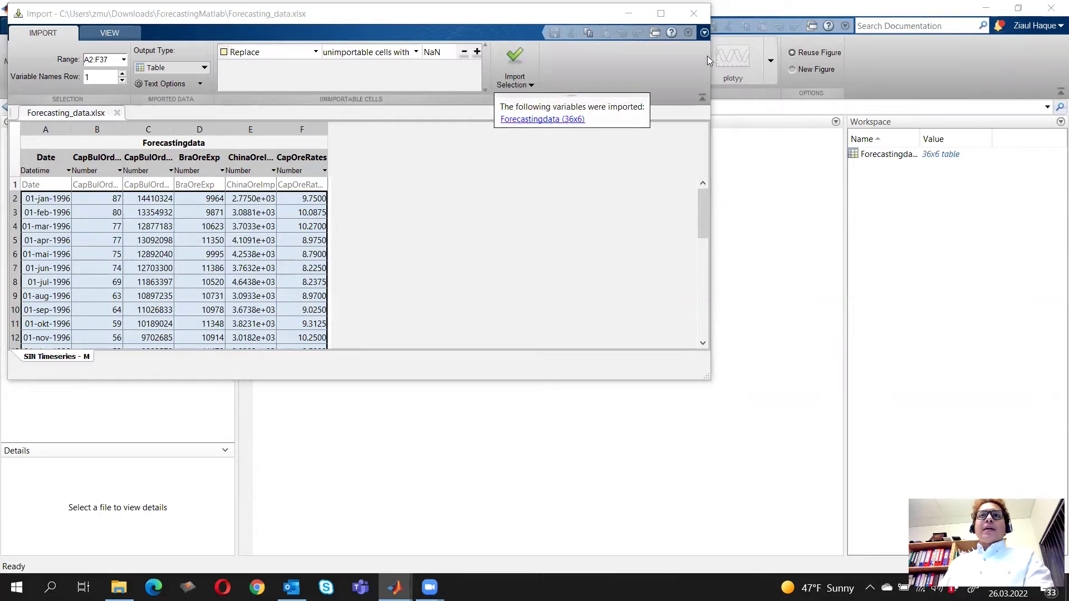
{"action": "left_click", "coordinate": [693, 13]}
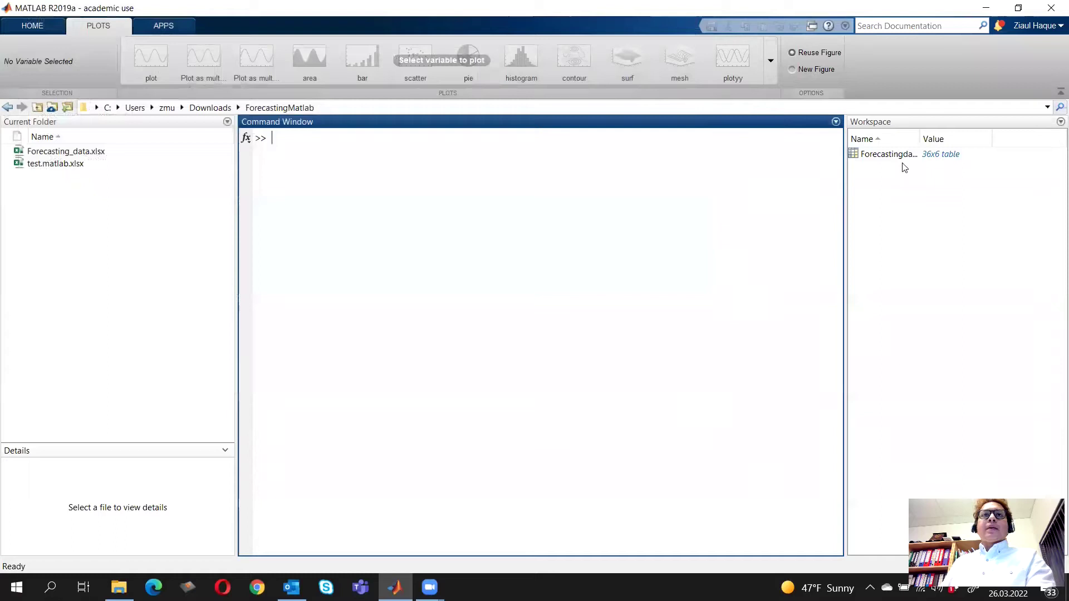
- Launch Regression Learner from the APPS gallery and move its window left
{"action": "left_click", "coordinate": [154, 25]}
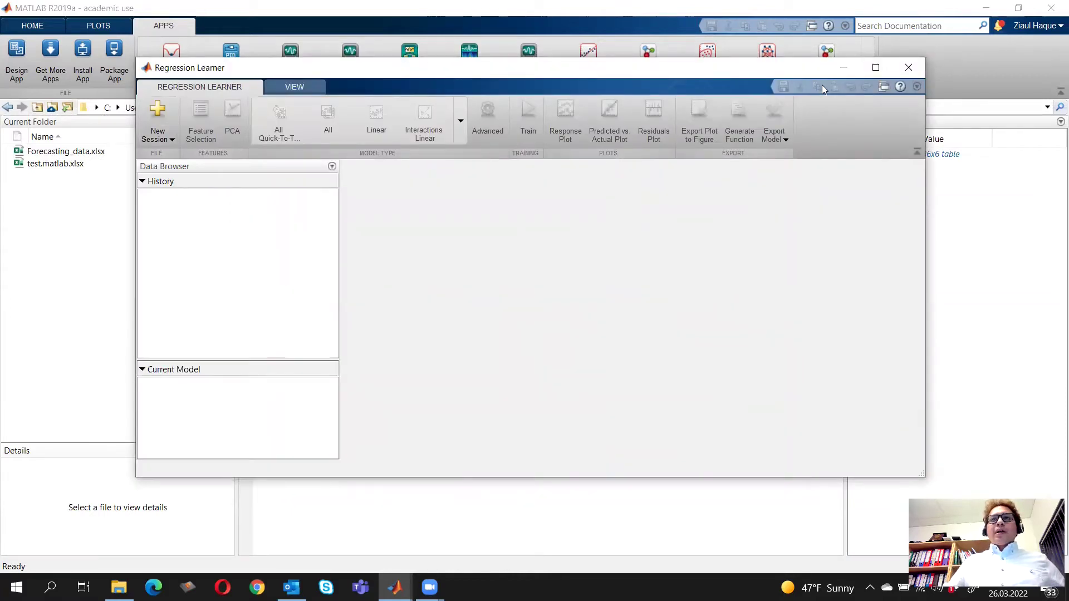
{"action": "left_click_drag", "start_coordinate": [786, 73], "coordinate": [716, 66]}
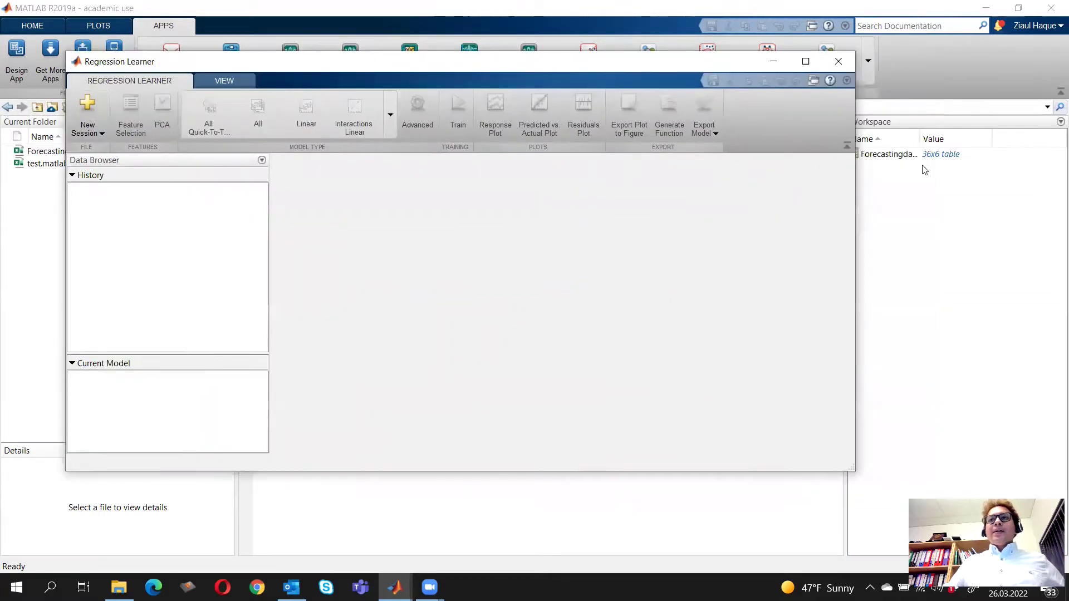
- Create a new session from workspace variable Forecastingdata with CapOreRates as the response
{"action": "left_click", "coordinate": [103, 136]}
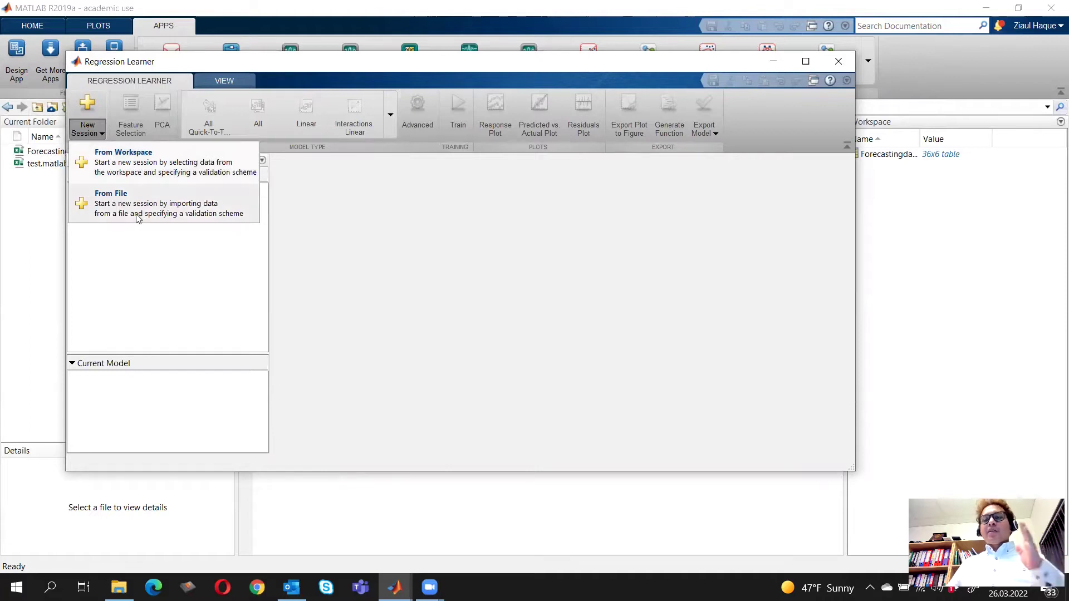
{"action": "left_click", "coordinate": [148, 161]}
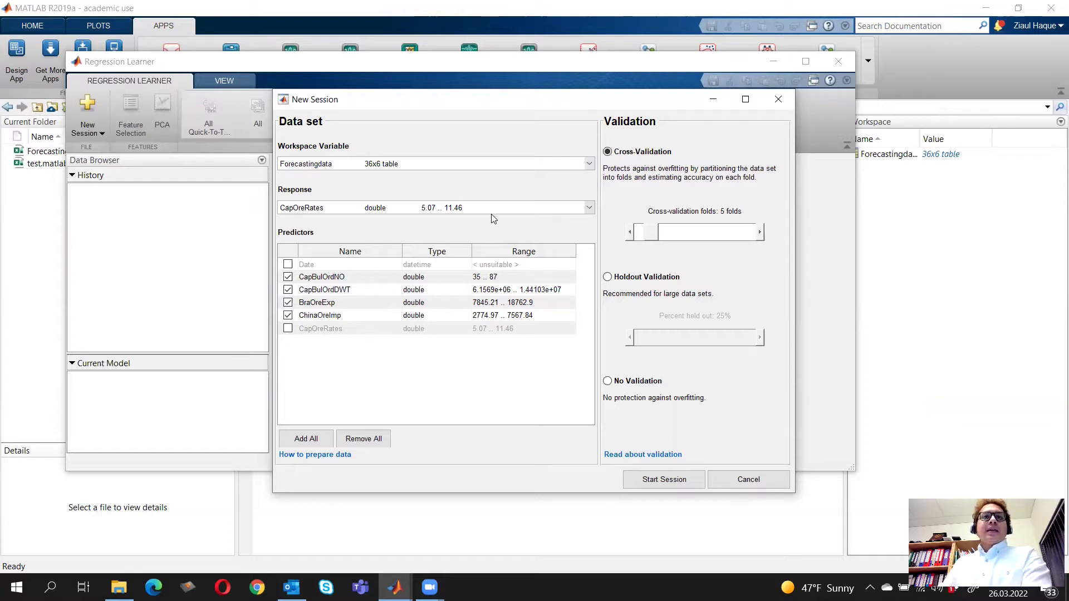
{"action": "left_click", "coordinate": [585, 209]}
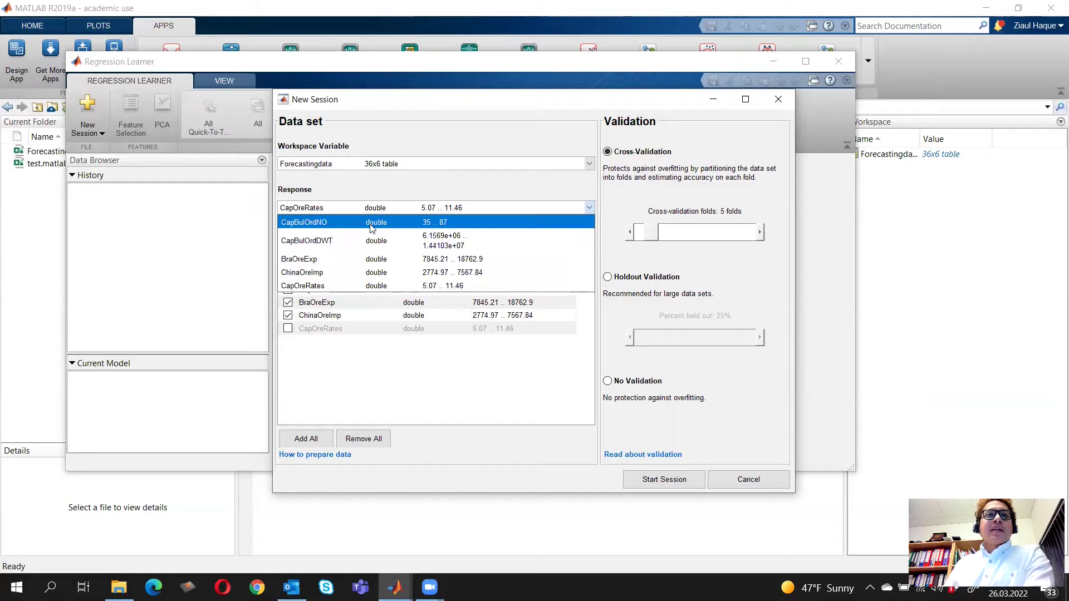
{"action": "left_click", "coordinate": [376, 286]}
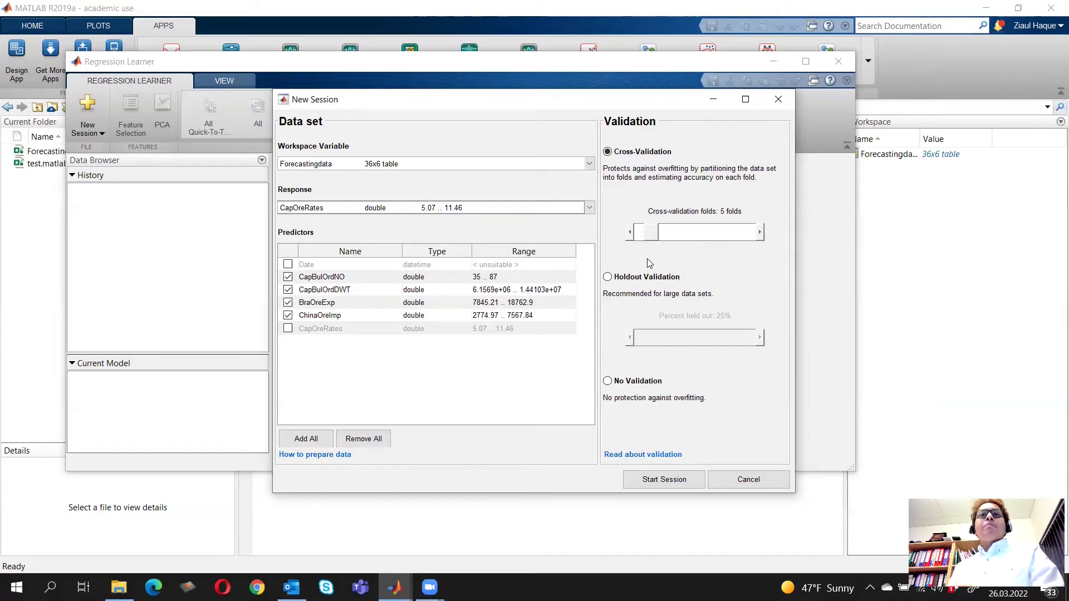
- Lower cross-validation to 3 folds and start the regression session
{"action": "left_click", "coordinate": [629, 234]}
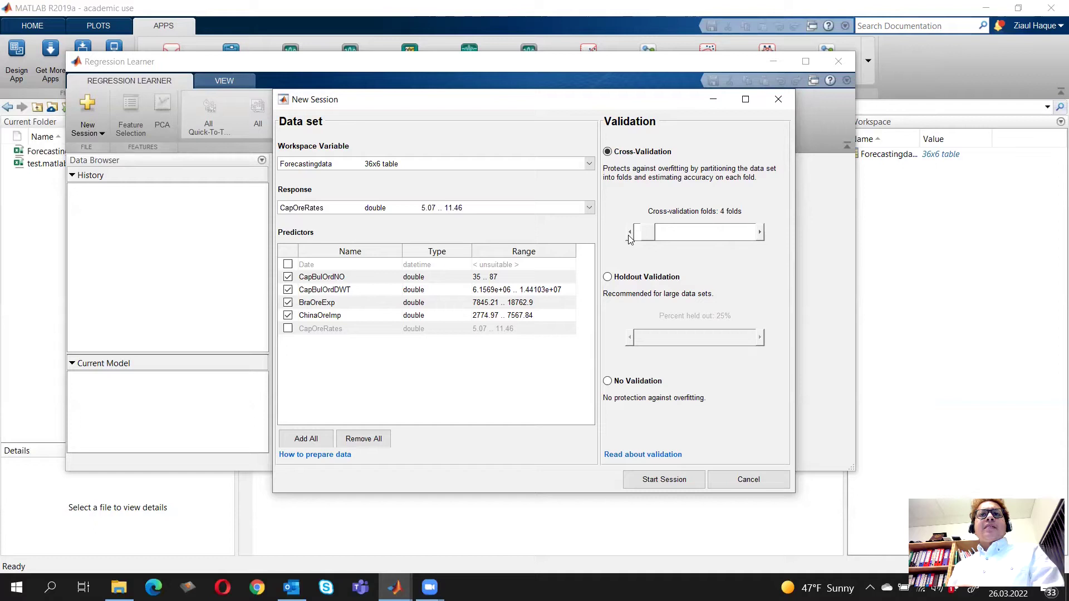
{"action": "left_click", "coordinate": [629, 234]}
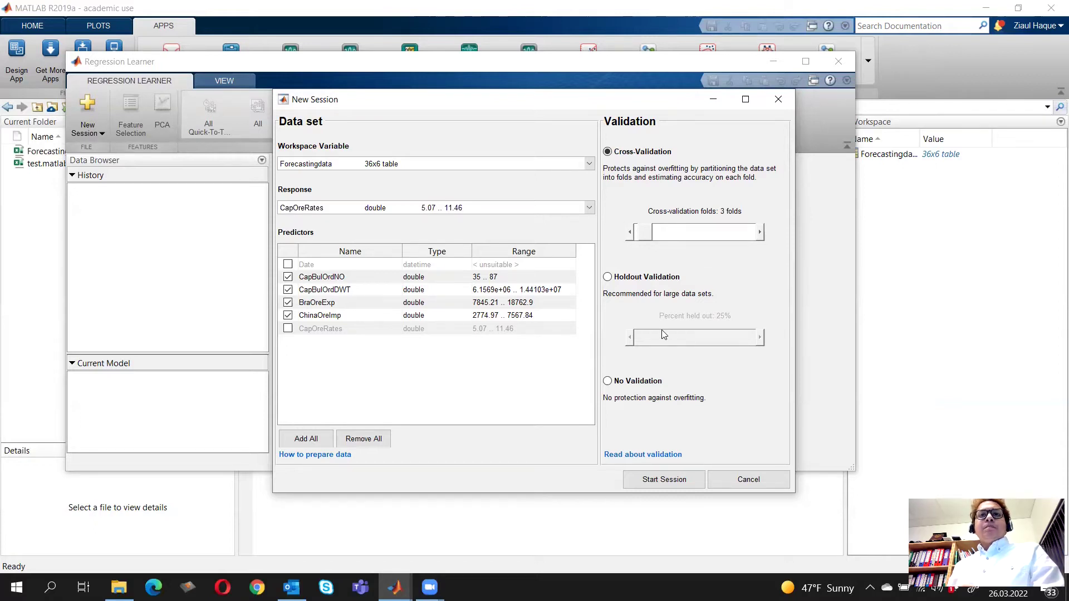
{"action": "left_click", "coordinate": [663, 484]}
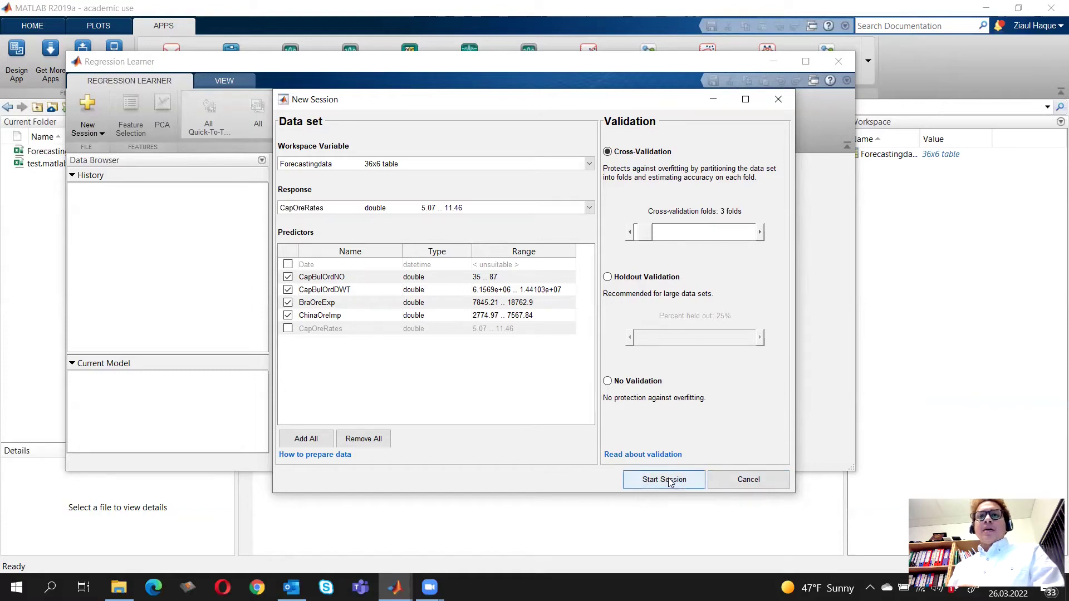
{"action": "left_click", "coordinate": [670, 482]}
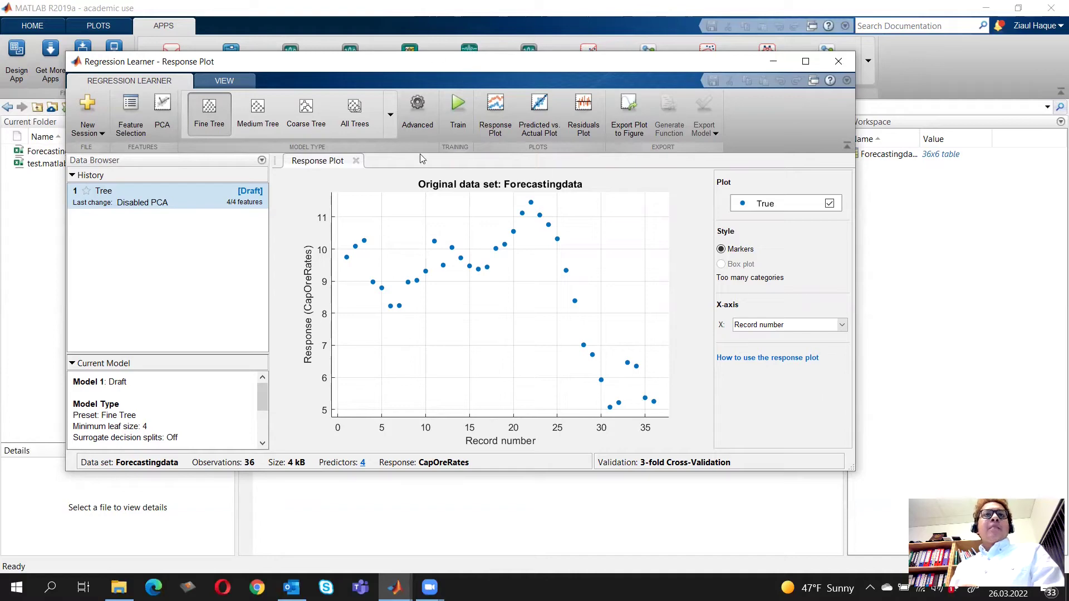
- Train all regression model types, giving Fine Tree RMSE 1.8144 and Linear RMSE 2.2189
{"action": "left_click", "coordinate": [393, 113]}
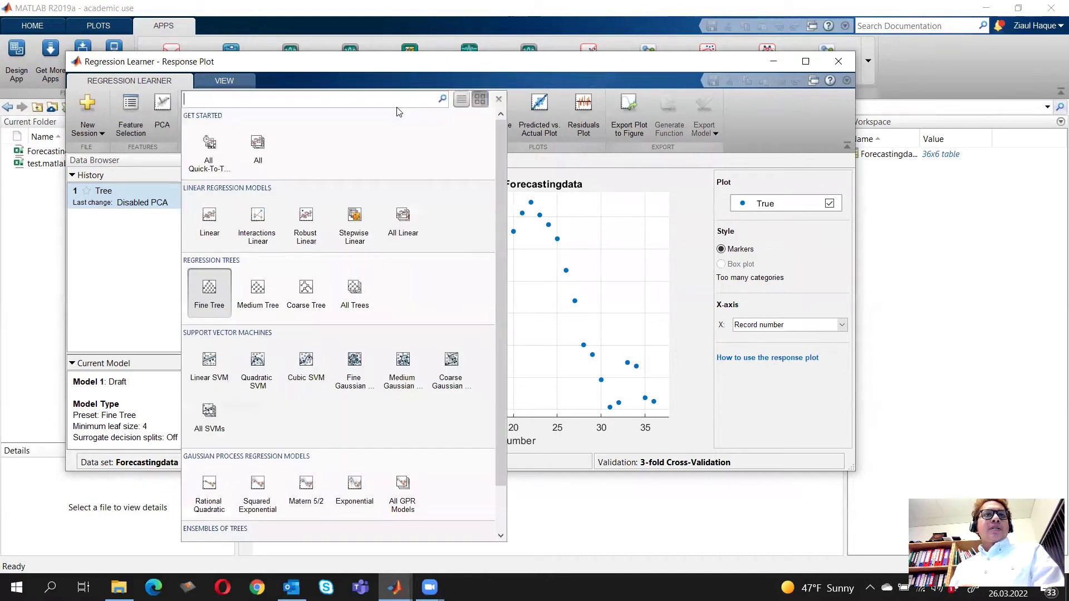
{"action": "left_click", "coordinate": [257, 146]}
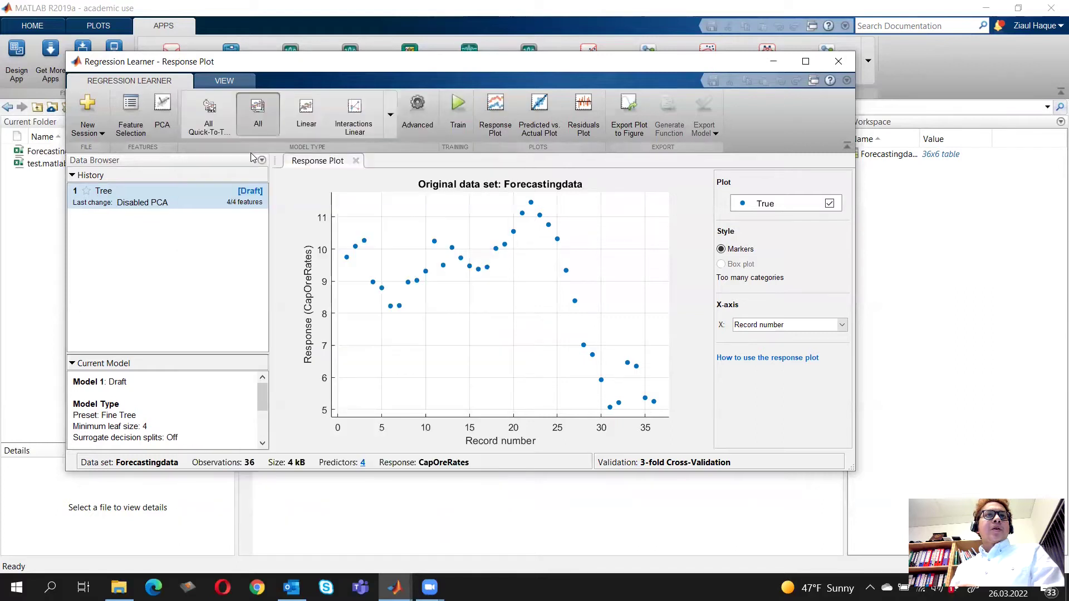
{"action": "left_click", "coordinate": [461, 105]}
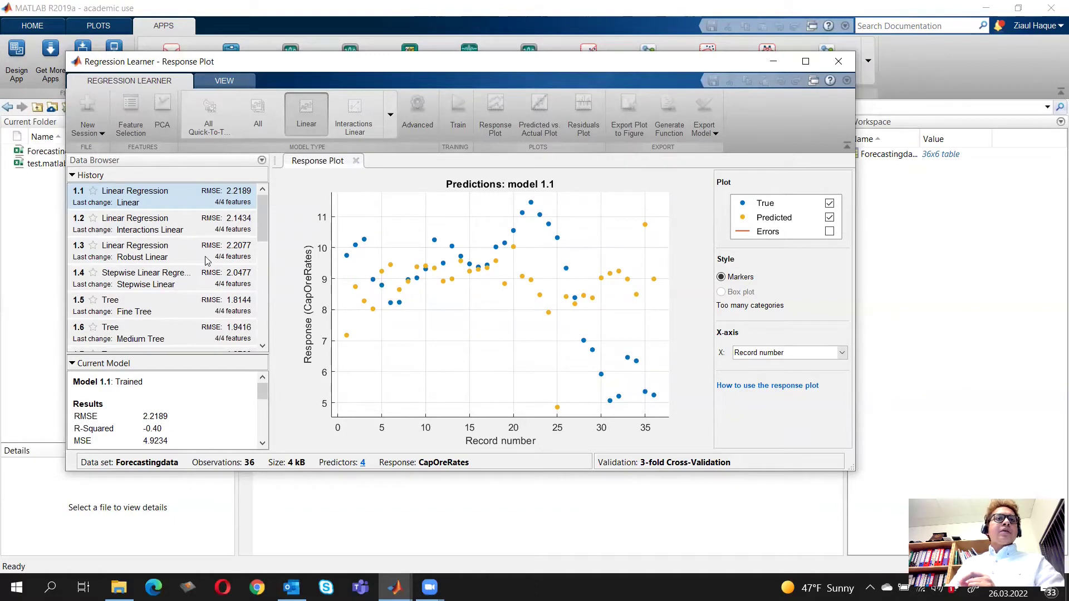
- Select Bagged Trees ensemble model 1.15 in History to view its response plot
{"action": "left_click_drag", "start_coordinate": [264, 212], "coordinate": [271, 255]}
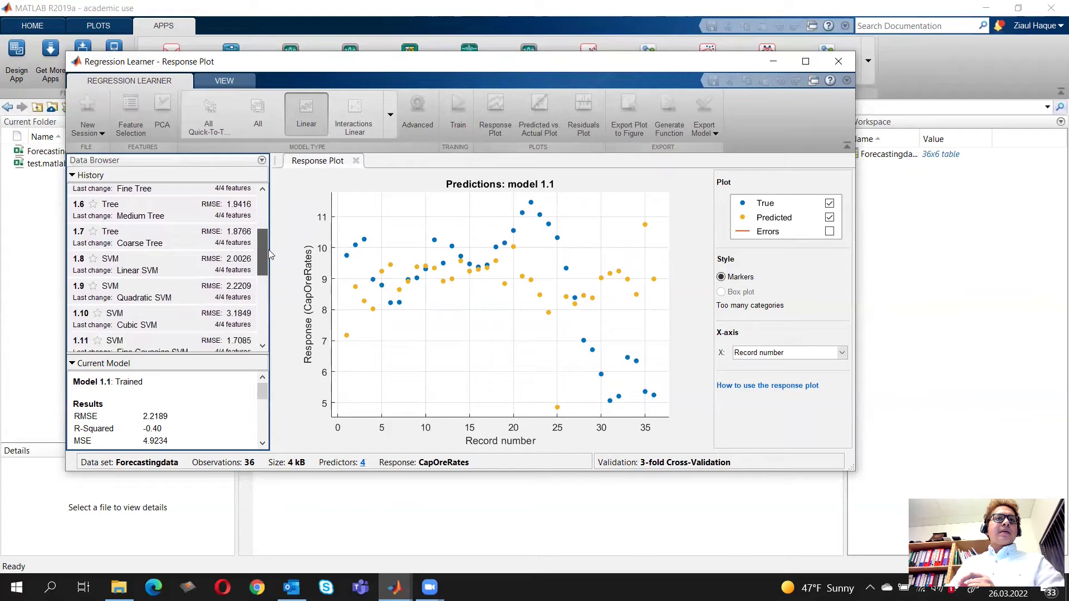
{"action": "scroll", "coordinate": [271, 254], "scroll_direction": "down", "scroll_amount": 5}
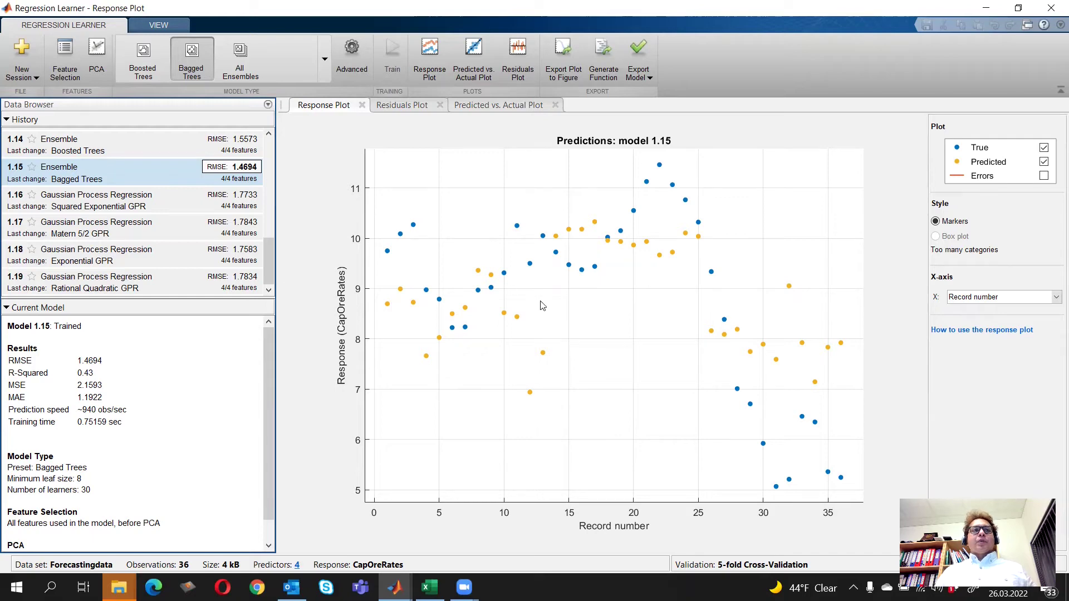
{"action": "left_click", "coordinate": [139, 206]}
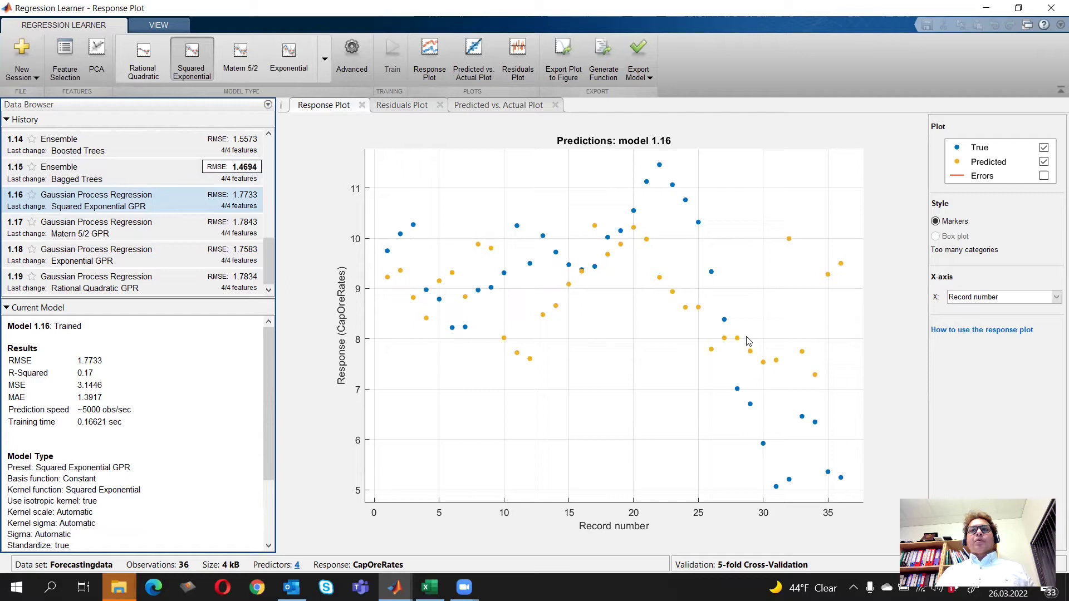
{"action": "left_click", "coordinate": [78, 166]}
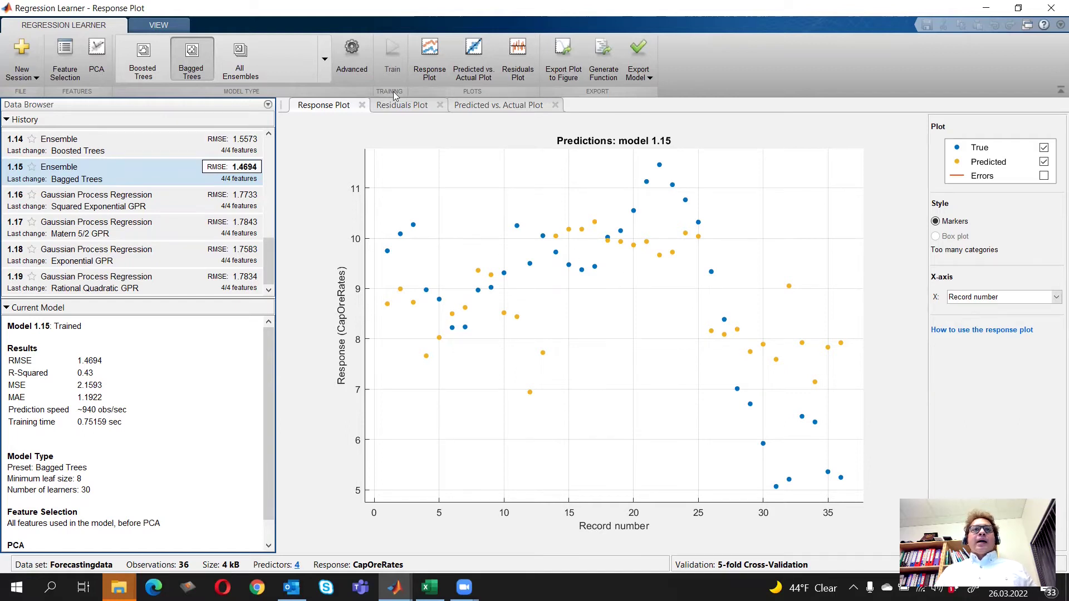
- Show the Predicted vs. Actual plot for Bagged Trees model 1.15
{"action": "left_click", "coordinate": [472, 67]}
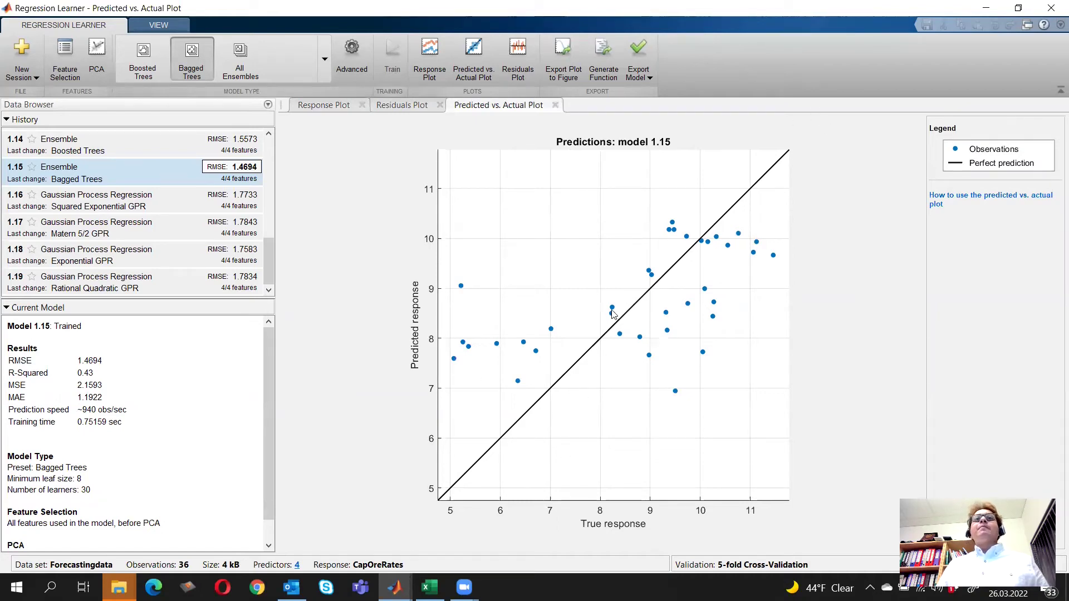
- Display model 1.15's residuals plot of CapOreRates against true response
{"action": "left_click", "coordinate": [517, 53]}
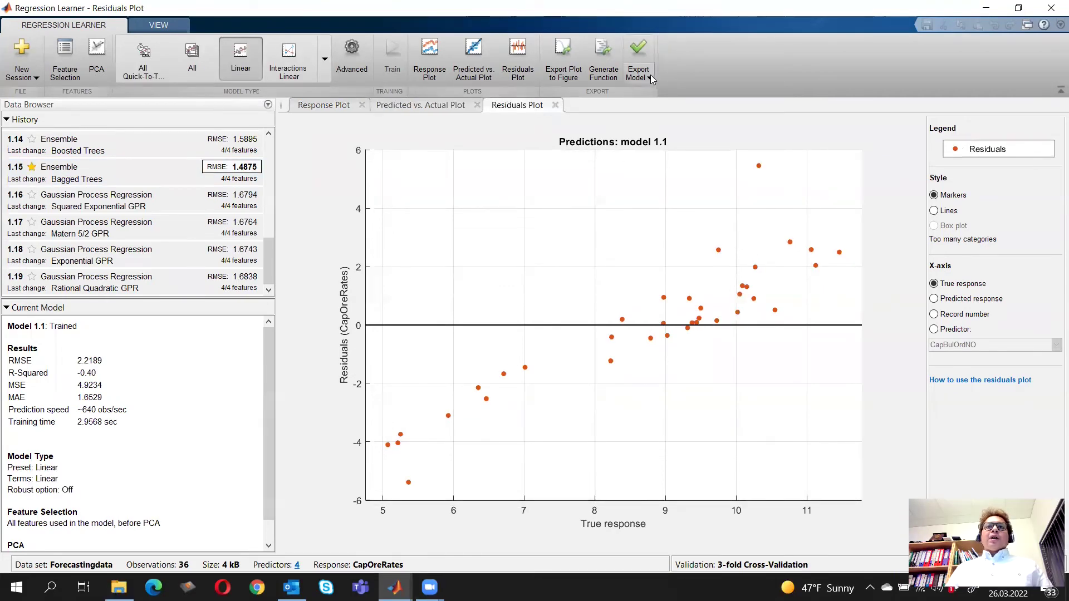
- Export the full model to the workspace as trainedModel and minimize Regression Learner
{"action": "left_click", "coordinate": [650, 78]}
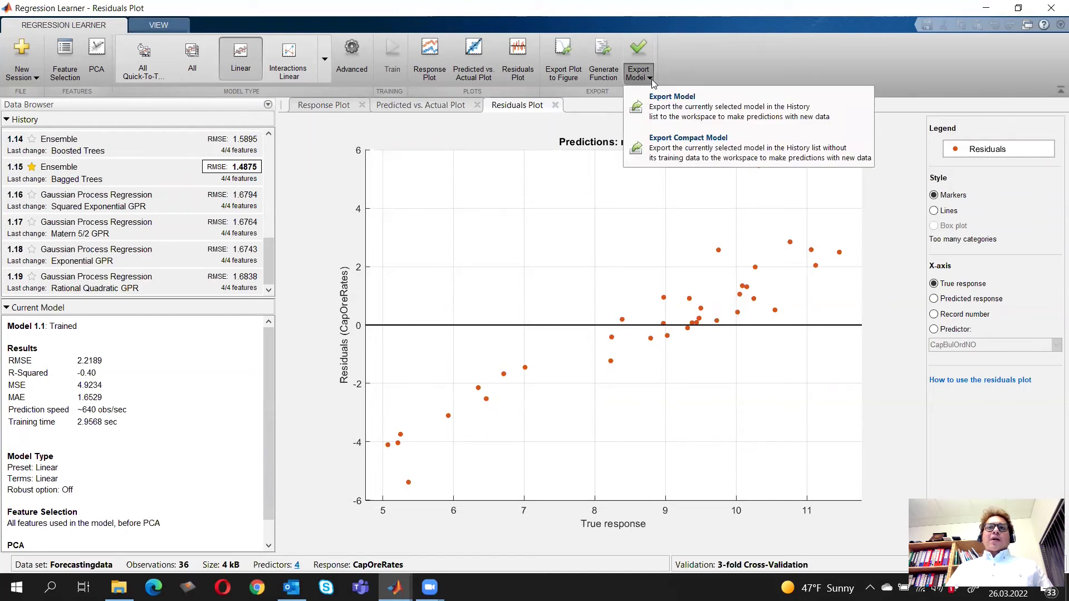
{"action": "left_click", "coordinate": [694, 153]}
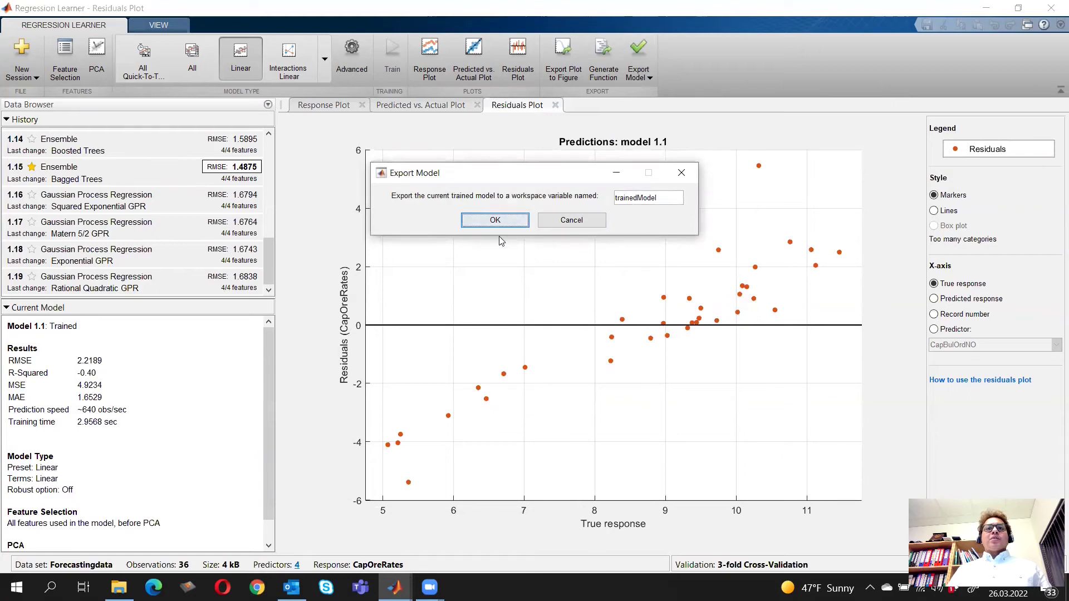
{"action": "left_click", "coordinate": [500, 223]}
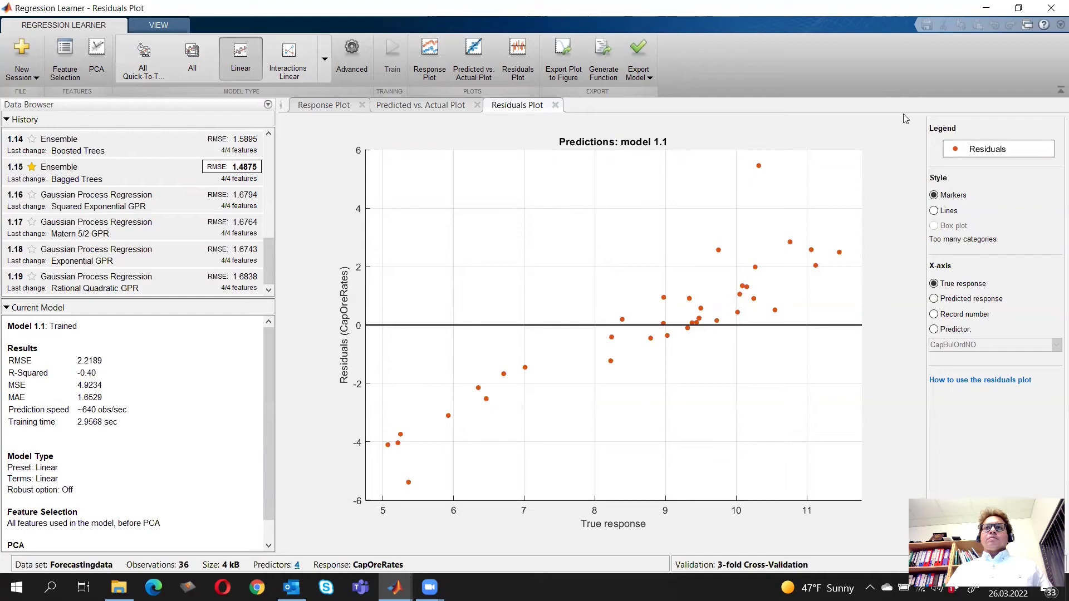
{"action": "left_click", "coordinate": [986, 9]}
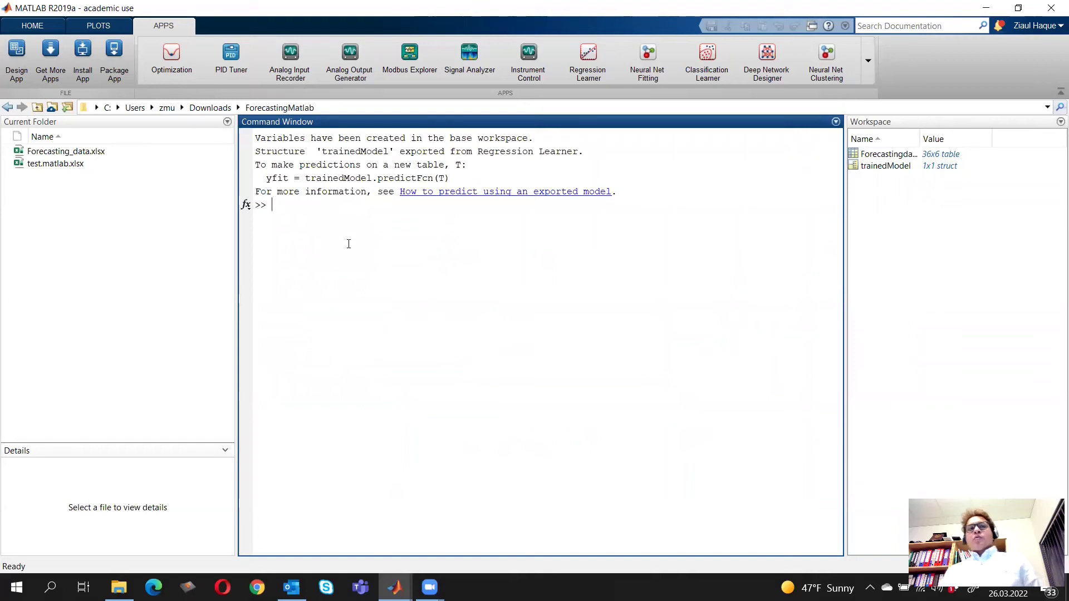
{"action": "left_click", "coordinate": [41, 167]}
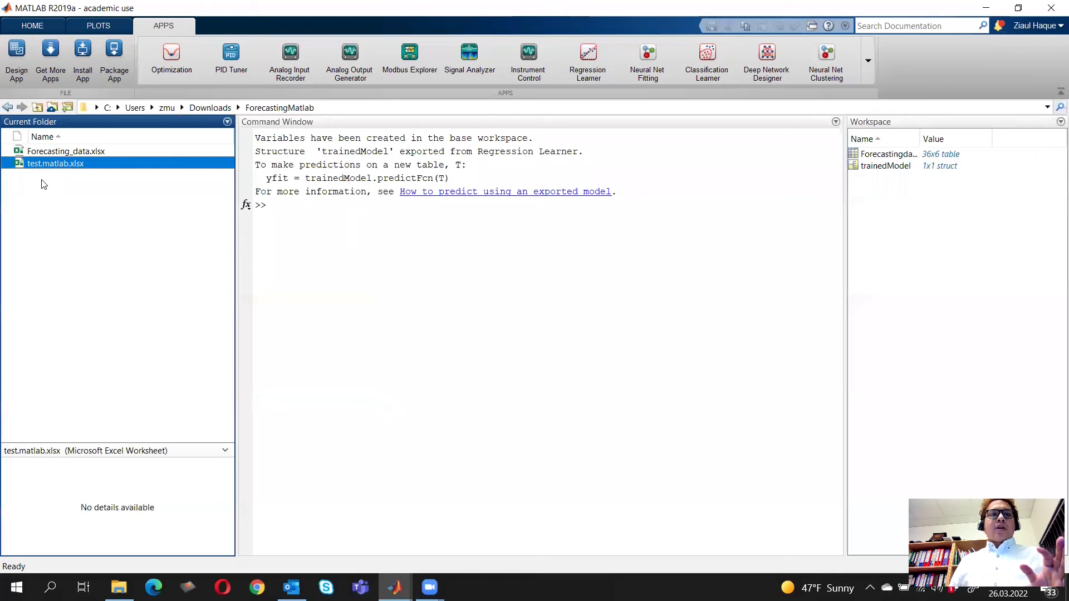
- Open test.matlab from the ForecastingMatlab folder in Excel and highlight its data block A2:E13
{"action": "left_click", "coordinate": [119, 587]}
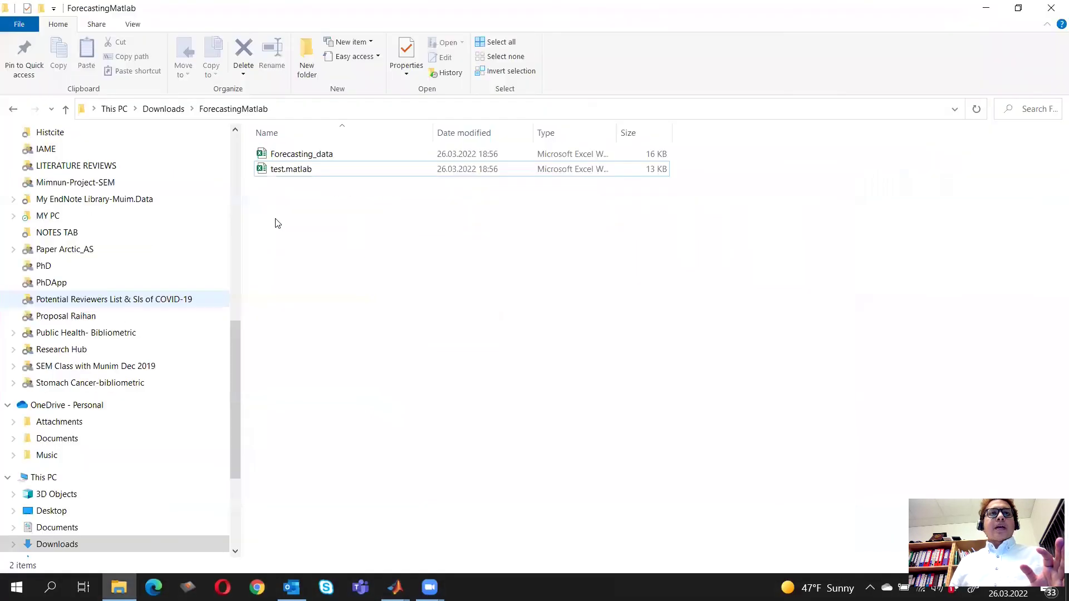
{"action": "left_click", "coordinate": [291, 169]}
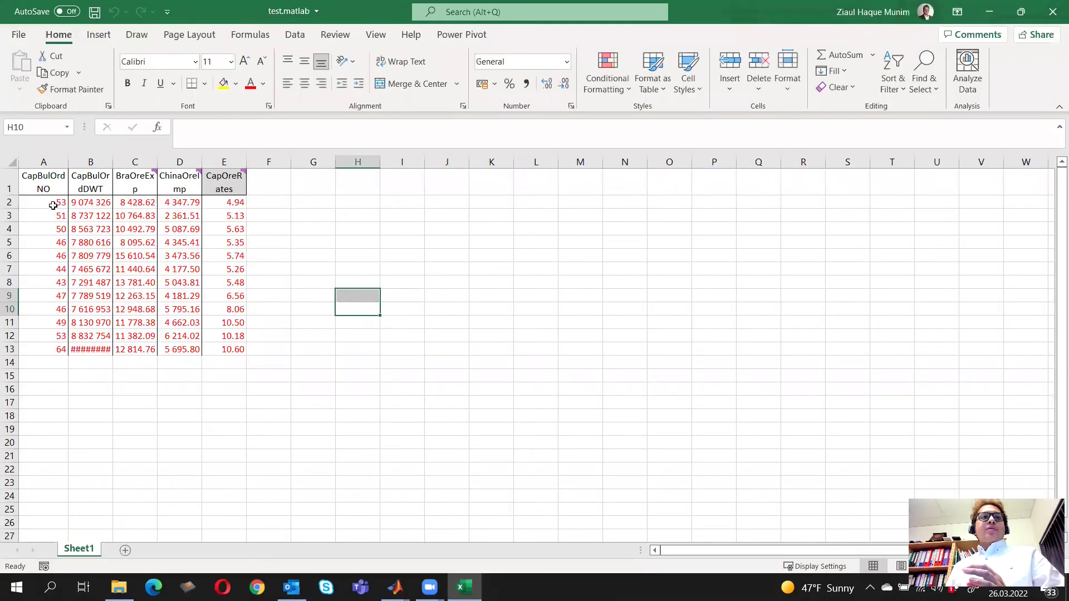
{"action": "left_click_drag", "start_coordinate": [52, 202], "coordinate": [236, 350]}
{"action": "left_click_drag", "start_coordinate": [282, 184], "coordinate": [282, 350]}
- Clear the CapOreRates column E1:E13 and reset E1 to blank formatting
{"action": "left_click", "coordinate": [223, 184]}
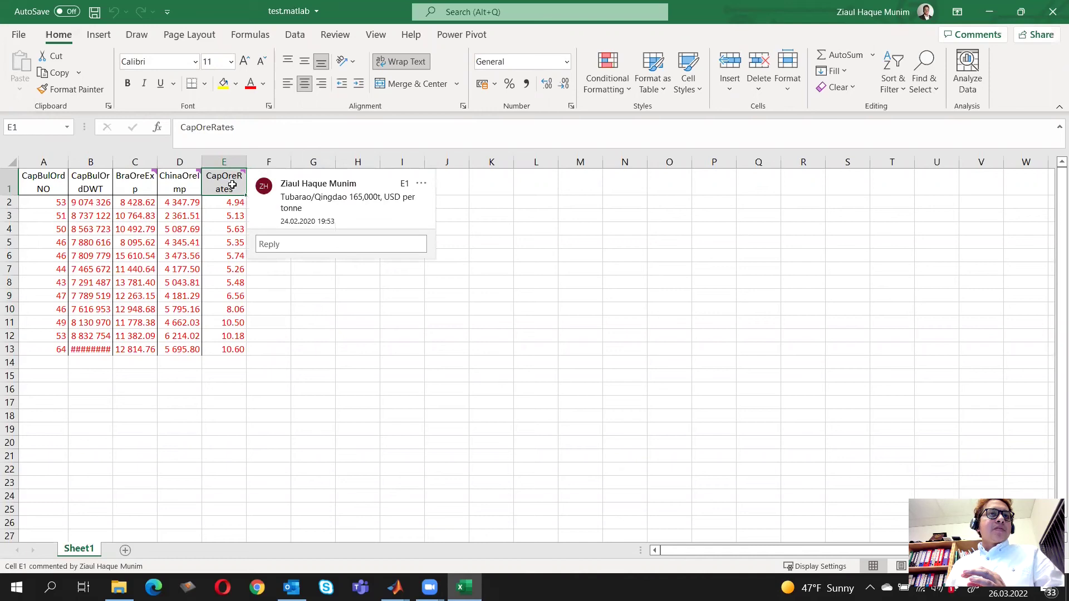
{"action": "left_click_drag", "start_coordinate": [226, 183], "coordinate": [234, 345]}
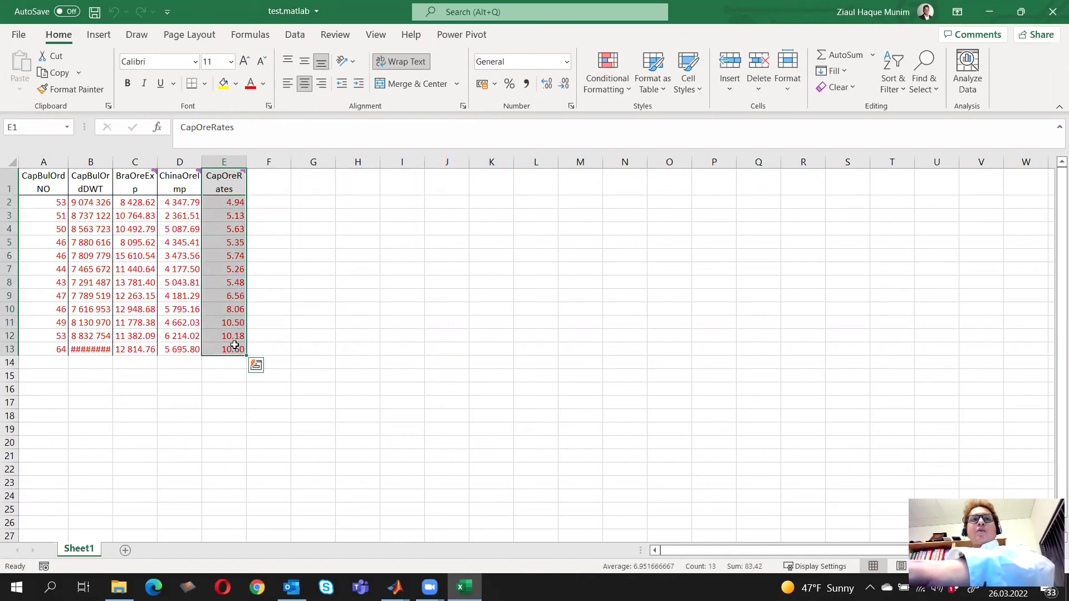
{"action": "key", "text": "Delete"}
{"action": "left_click", "coordinate": [286, 285]}
{"action": "left_click", "coordinate": [229, 175]}
{"action": "key", "text": "ctrl+c"}
{"action": "key", "text": "Right"}
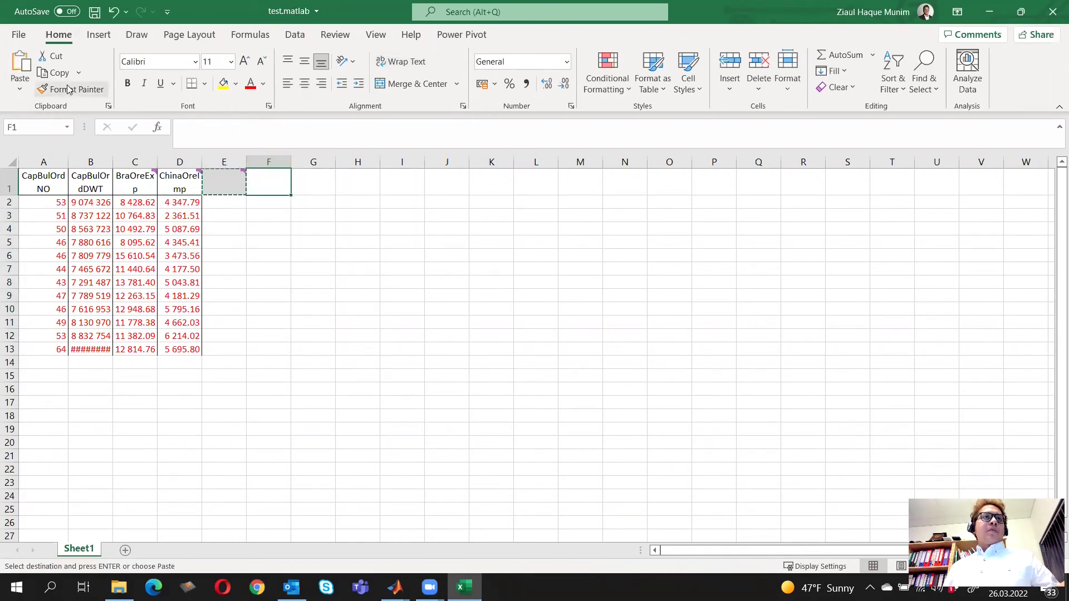
{"action": "left_click", "coordinate": [68, 89]}
{"action": "left_click", "coordinate": [226, 182]}
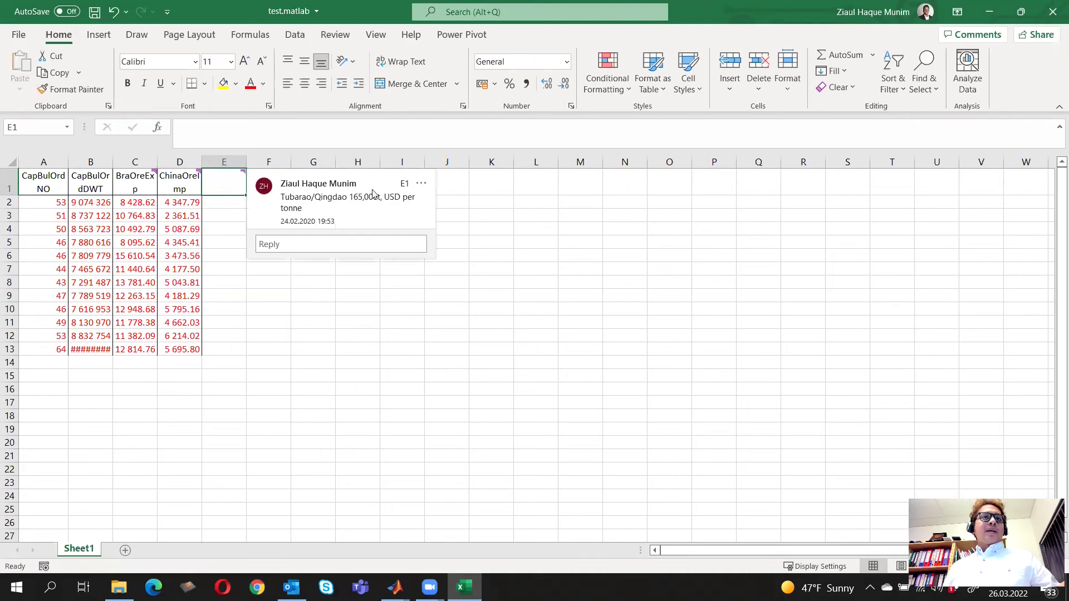
- Delete the comment on E1, leaving the four predictor columns A–D
{"action": "left_click", "coordinate": [421, 183]}
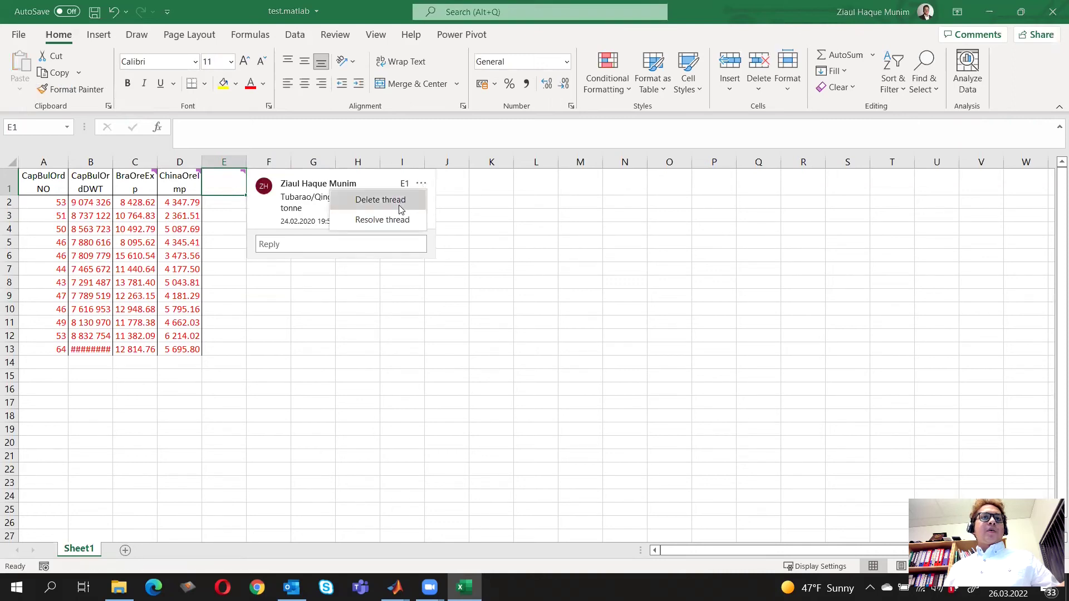
{"action": "left_click", "coordinate": [380, 200]}
{"action": "left_click", "coordinate": [312, 300]}
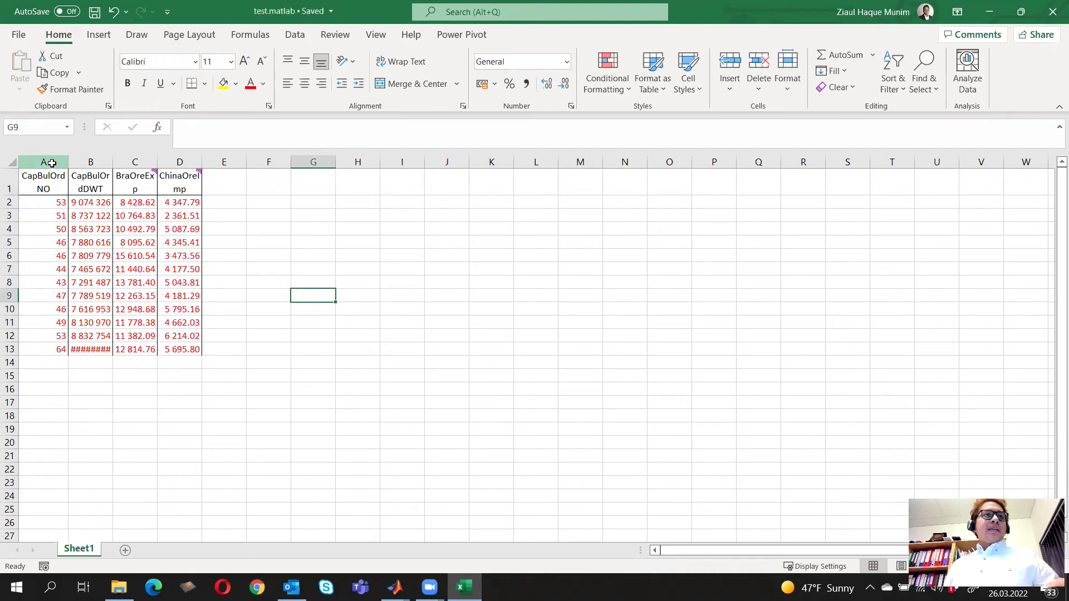
{"action": "left_click_drag", "start_coordinate": [49, 161], "coordinate": [170, 162]}
{"action": "left_click", "coordinate": [327, 273]}
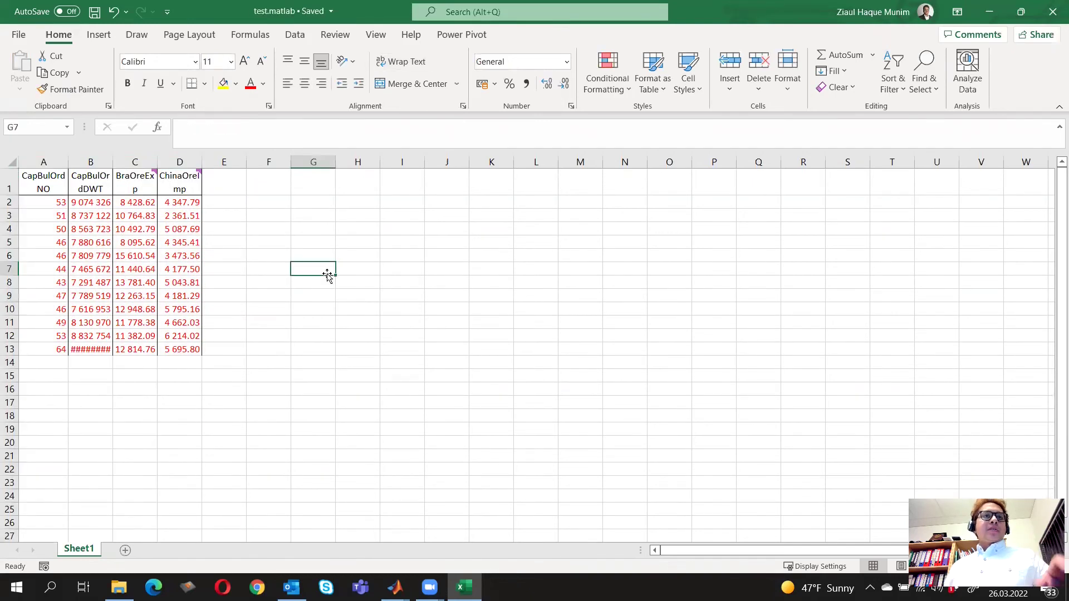
{"action": "left_click", "coordinate": [340, 397]}
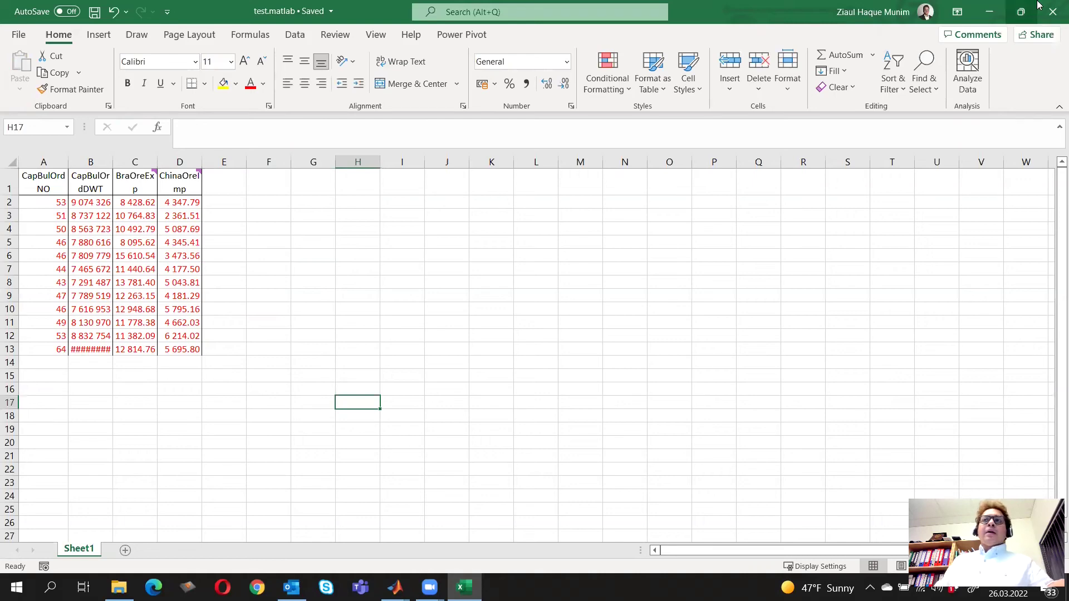
- Close the workbook and enter T=readtable('test.matlab.xlsx'); in MATLAB's Command Window
{"action": "left_click", "coordinate": [1052, 11]}
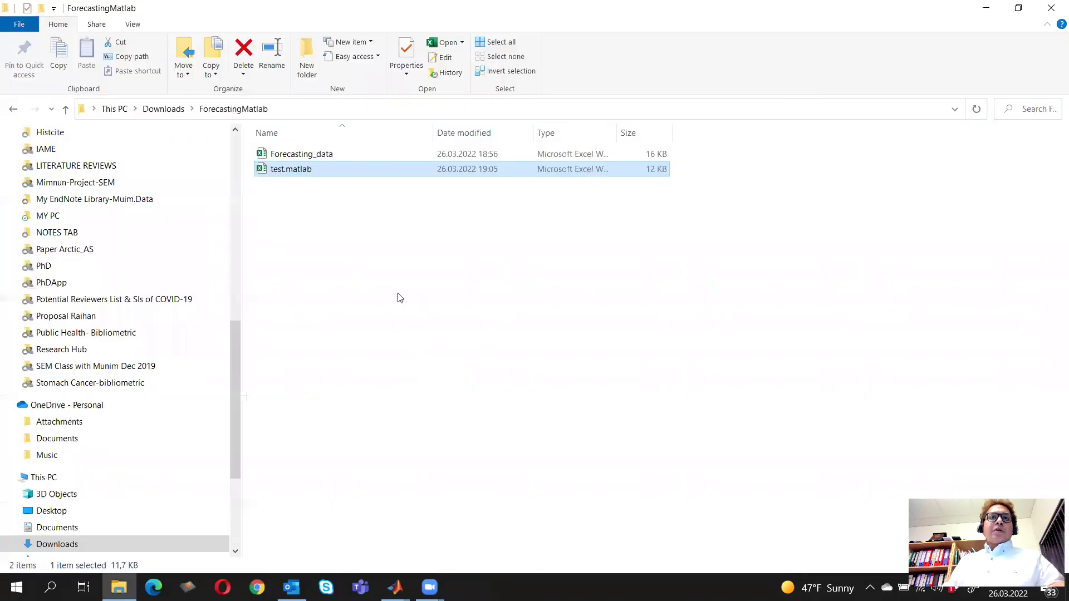
{"action": "left_click", "coordinate": [395, 588]}
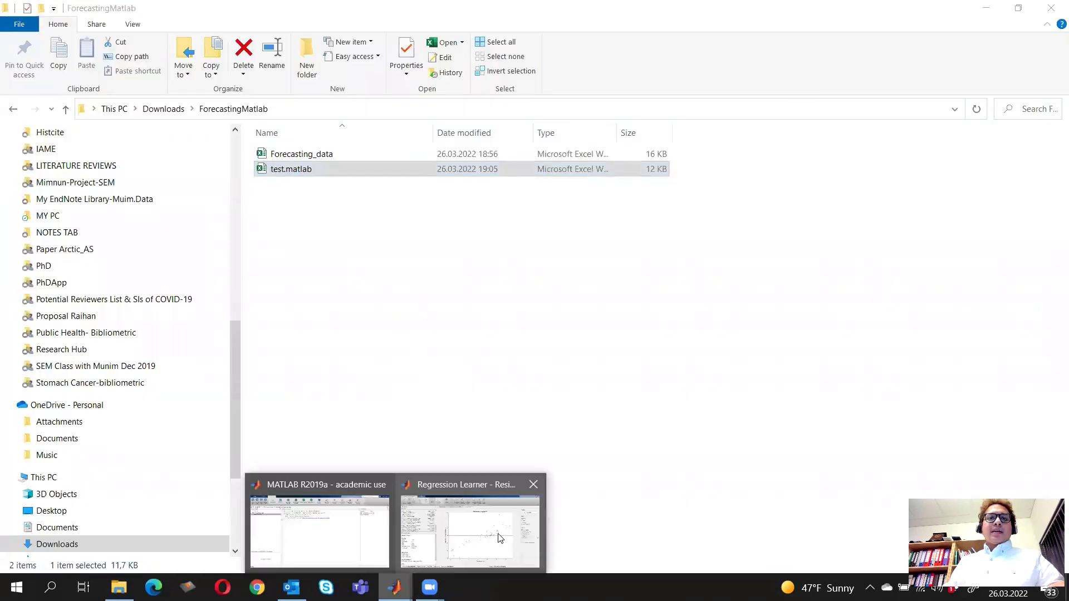
{"action": "left_click", "coordinate": [367, 536]}
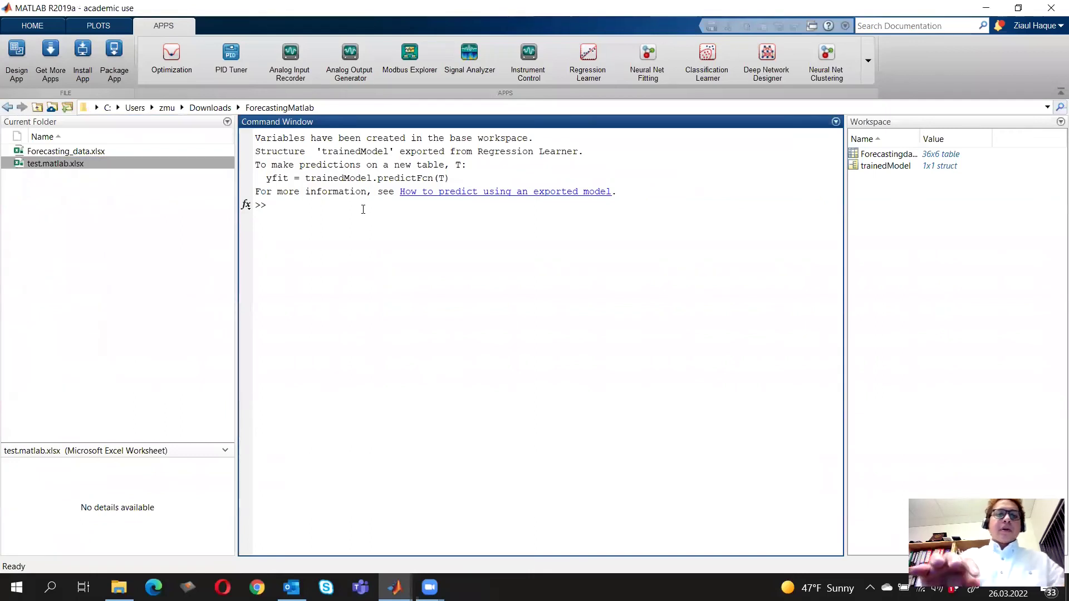
{"action": "type", "text": "T"}
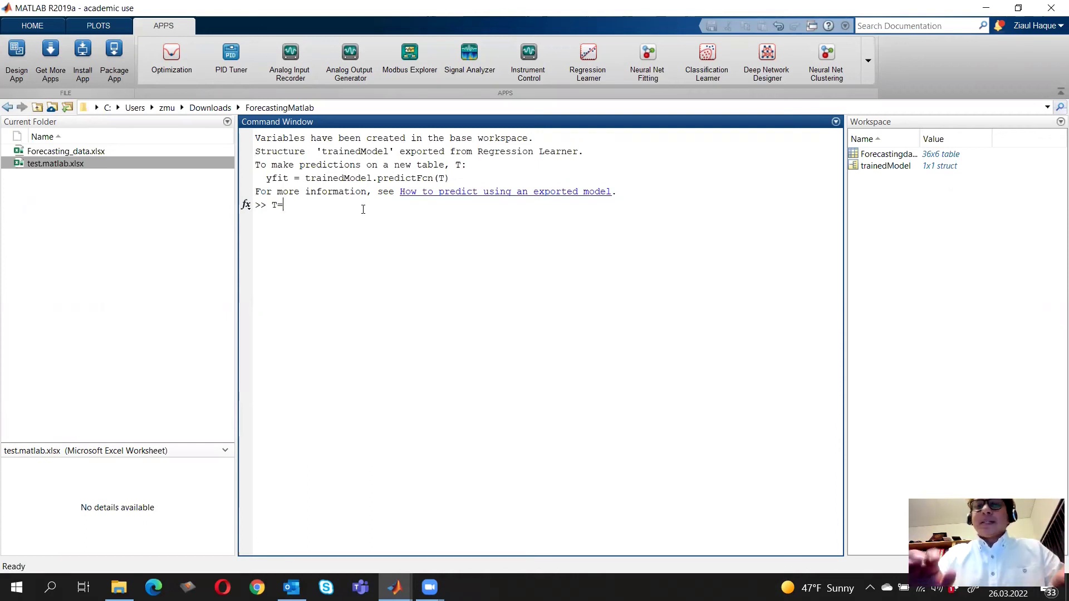
{"action": "type", "text": "=readt"}
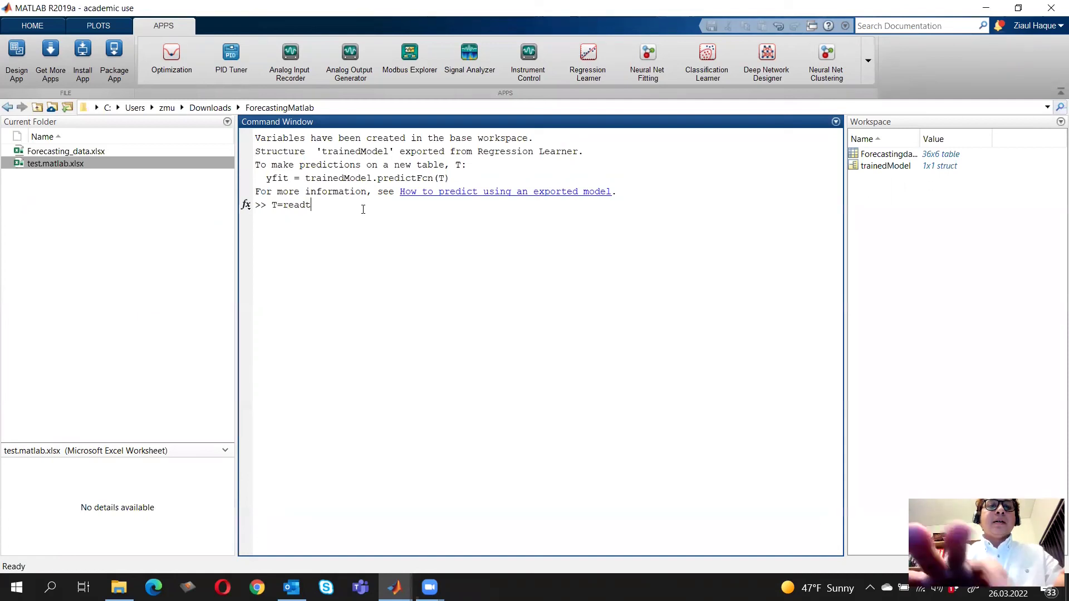
{"action": "type", "text": "able("}
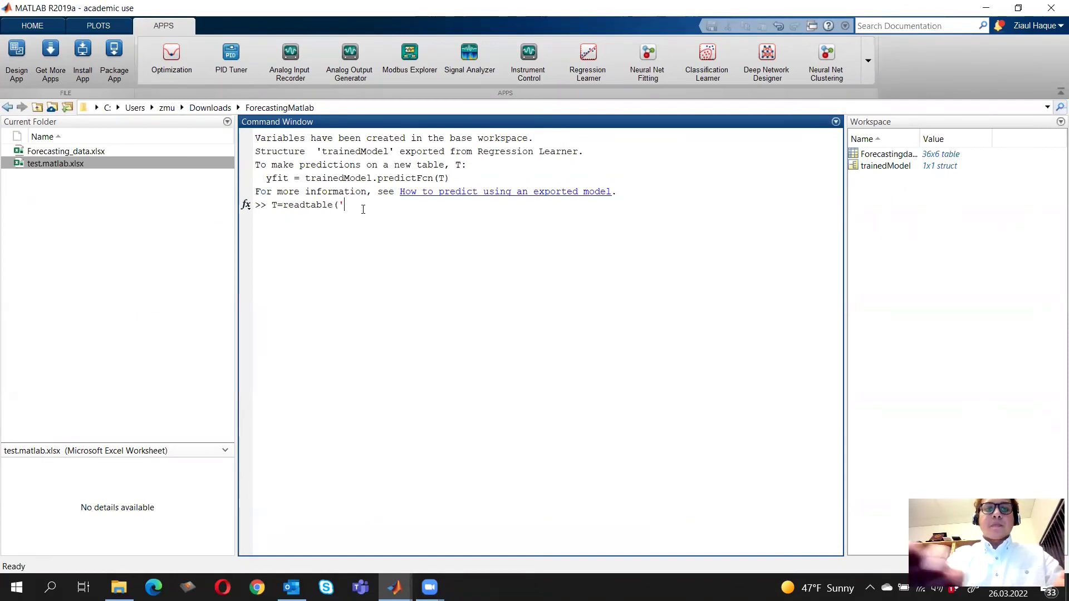
{"action": "type", "text": "'test"}
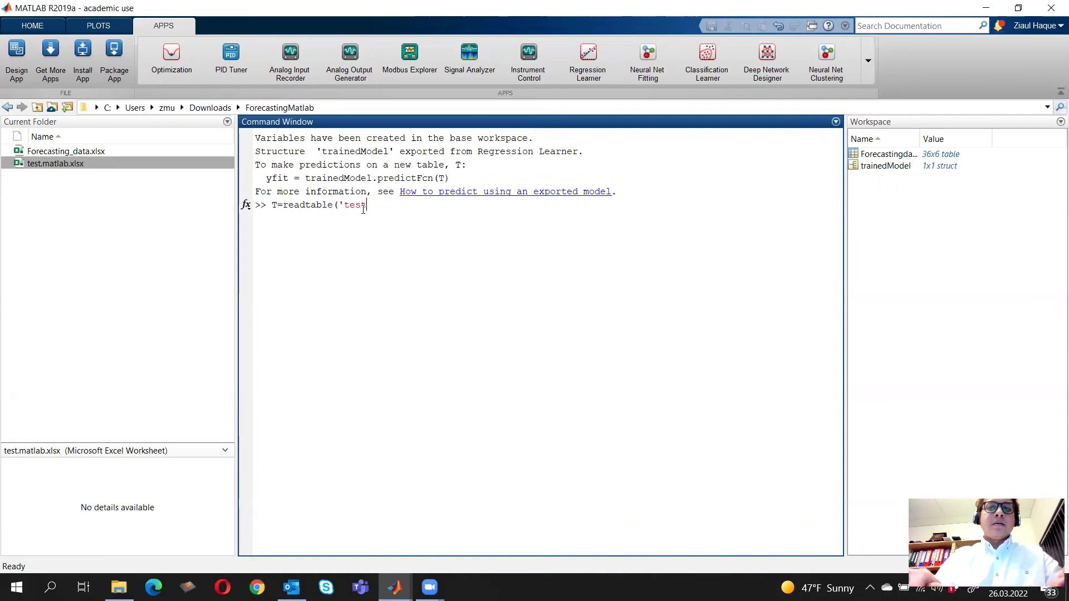
{"action": "type", "text": ".mat"}
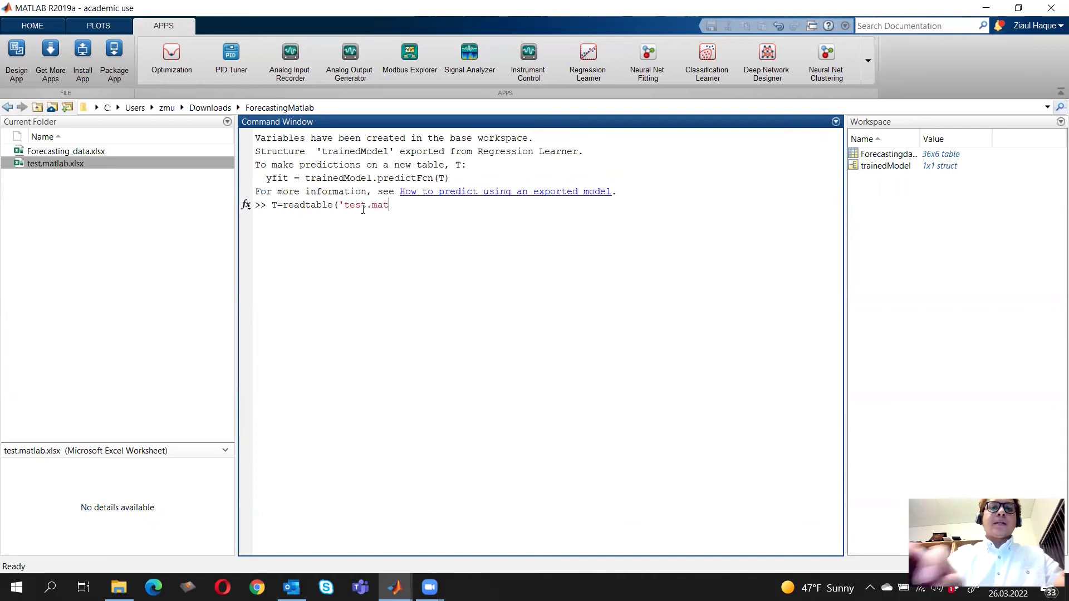
{"action": "type", "text": "lab."}
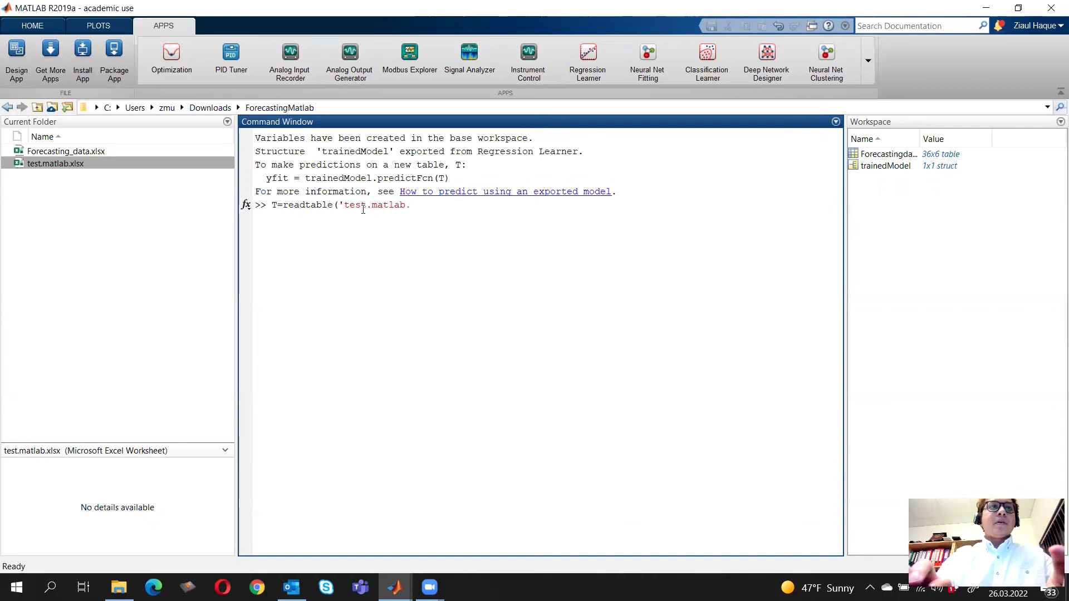
{"action": "type", "text": "xl"}
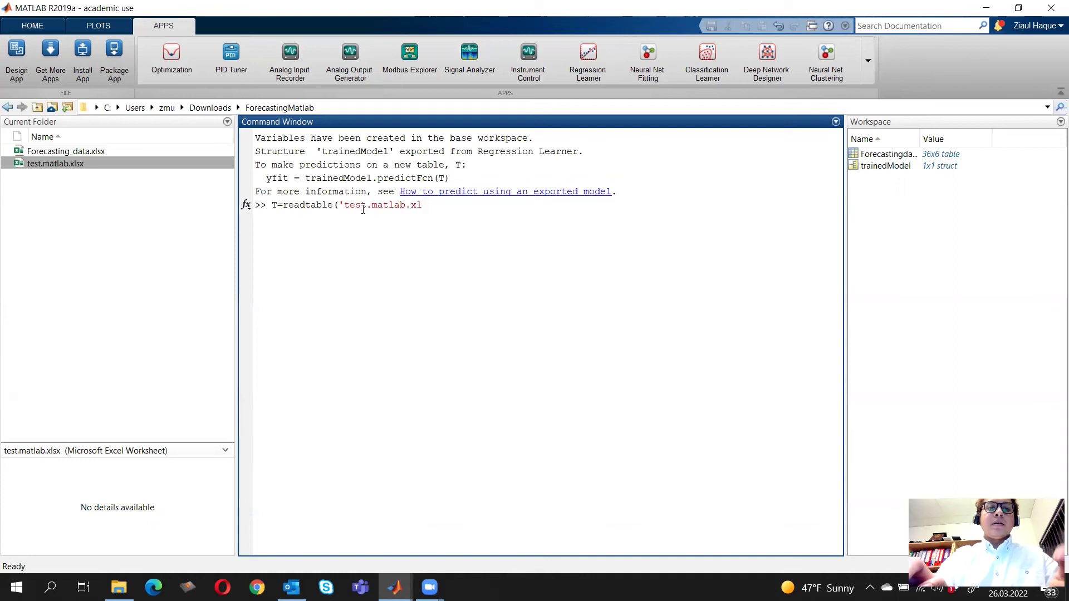
{"action": "type", "text": "sx'"}
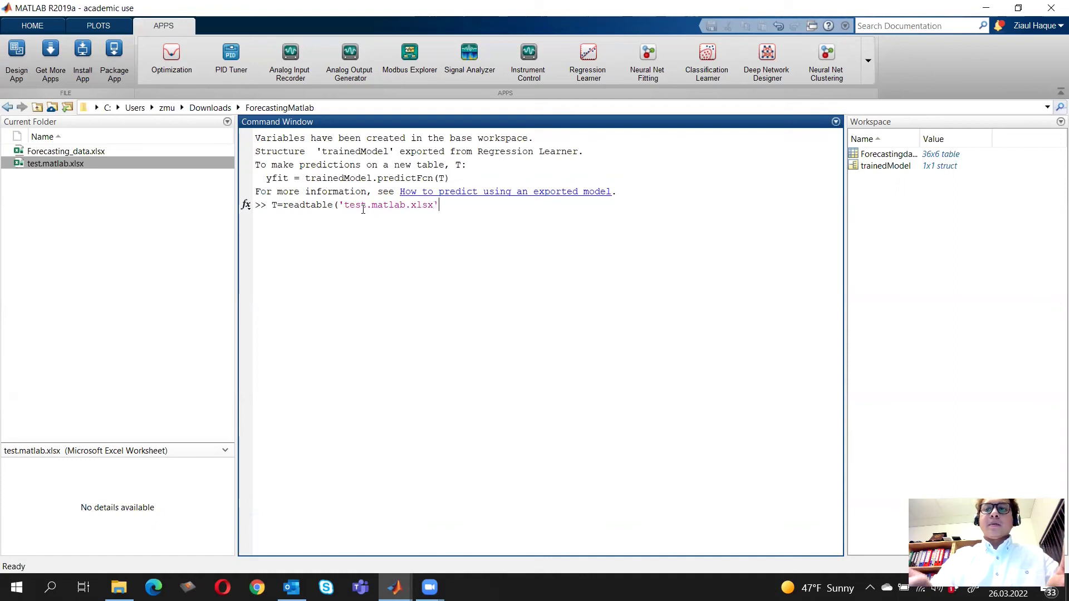
{"action": "type", "text": ");"}
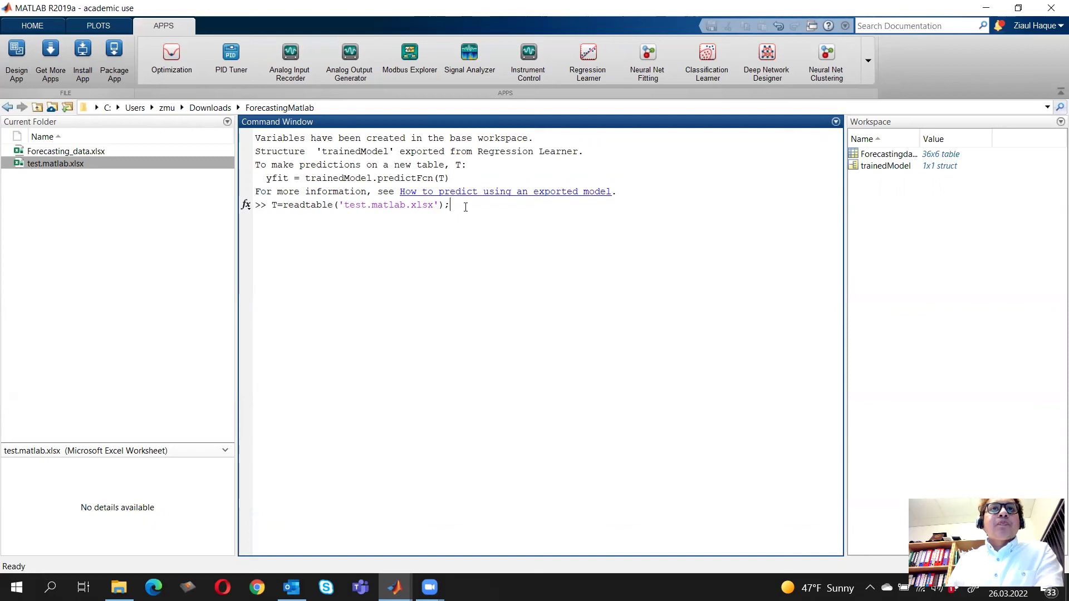
- Load T, then paste the yfit = trainedModel.predictFcn(T) line at the prompt
{"action": "key", "text": "Return"}
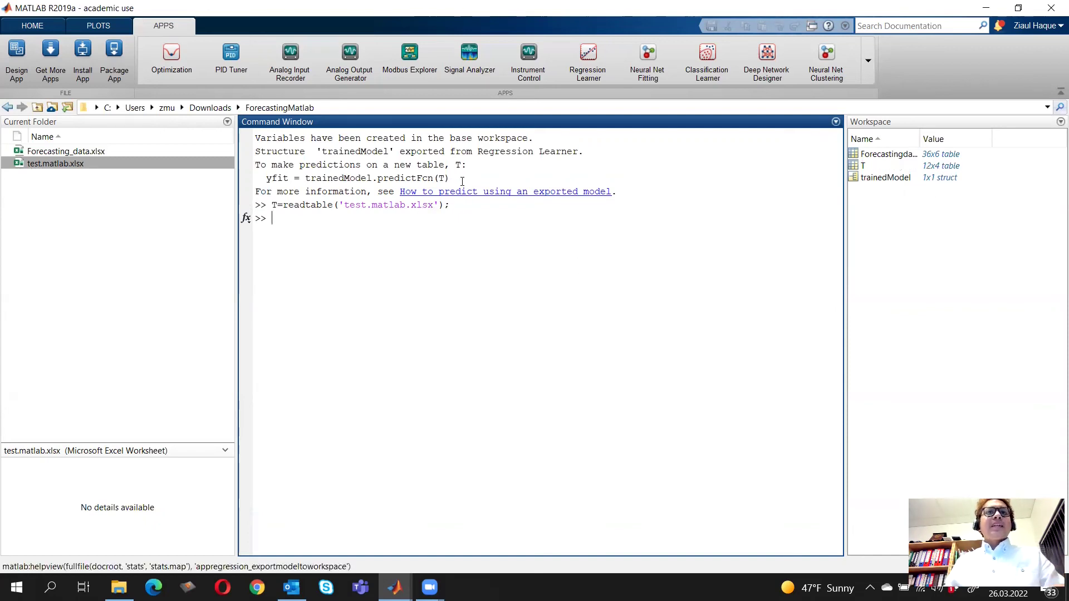
{"action": "left_click_drag", "start_coordinate": [456, 178], "coordinate": [263, 178]}
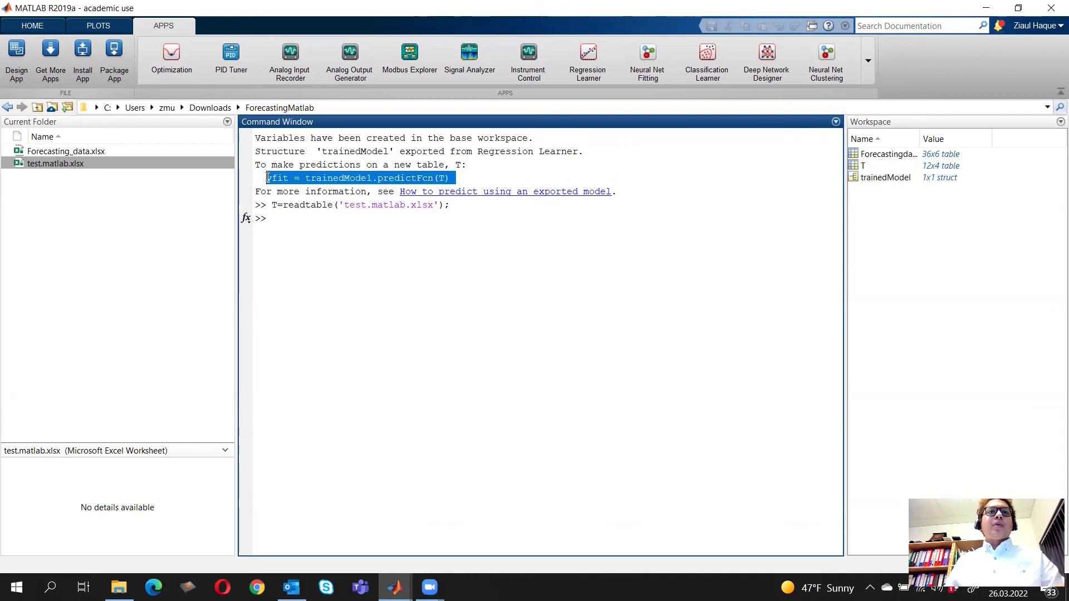
{"action": "right_click", "coordinate": [282, 178]}
{"action": "left_click", "coordinate": [327, 307]}
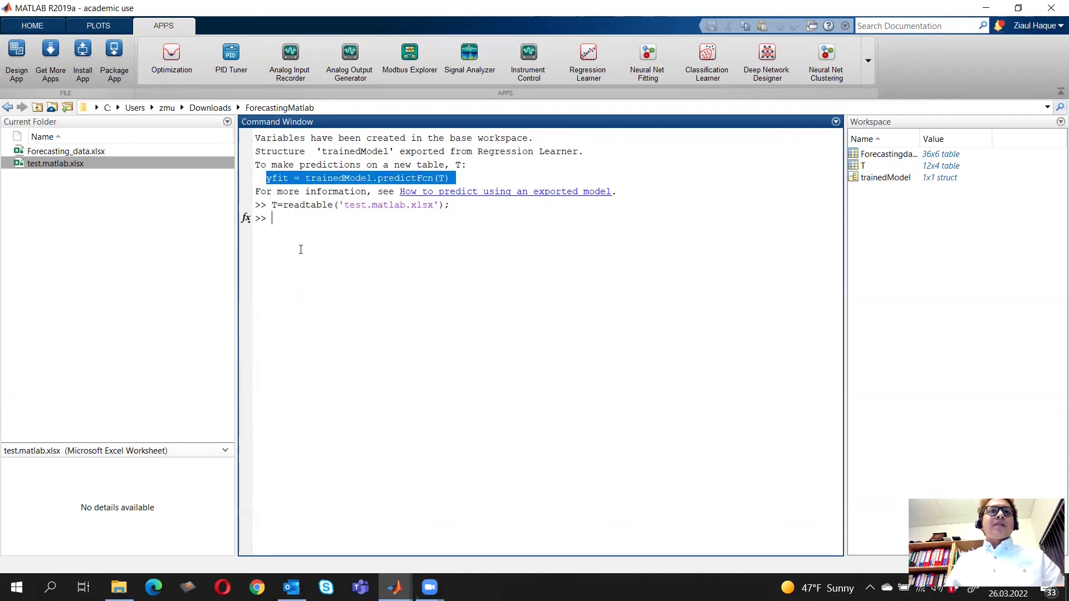
{"action": "left_click", "coordinate": [298, 222]}
{"action": "key", "text": "ctrl+v"}
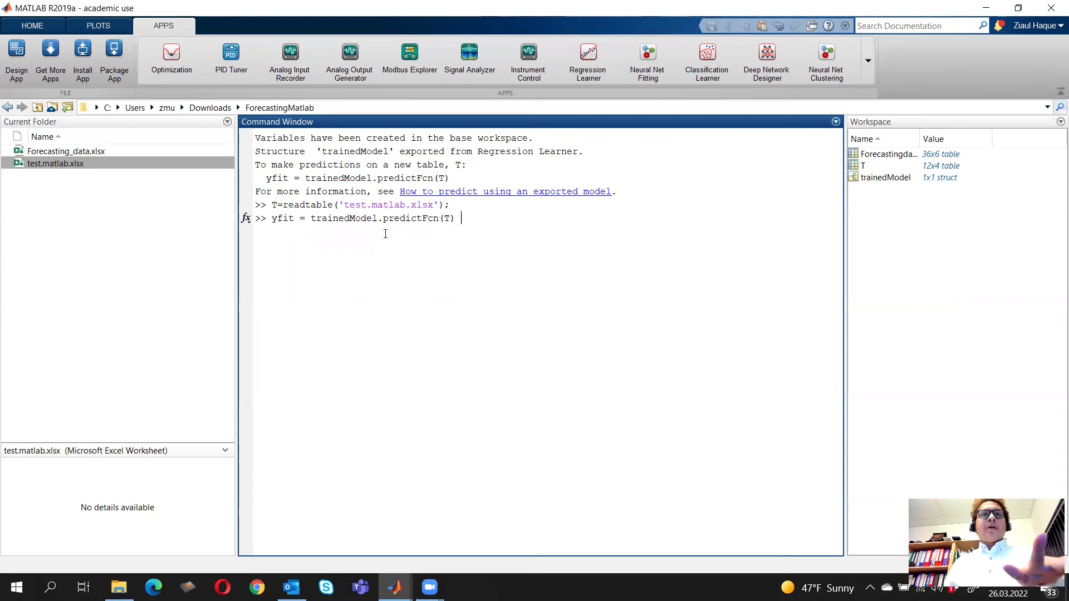
- Run the prediction to get twelve yfit values, 9.1397 down to 7.8510
{"action": "left_click", "coordinate": [445, 218]}
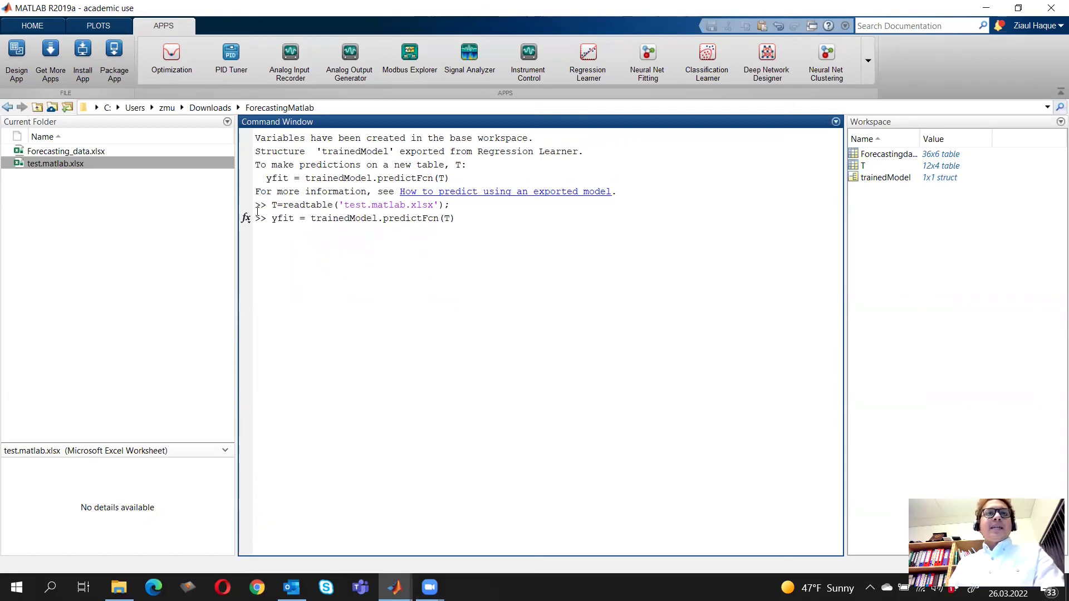
{"action": "left_click", "coordinate": [282, 205]}
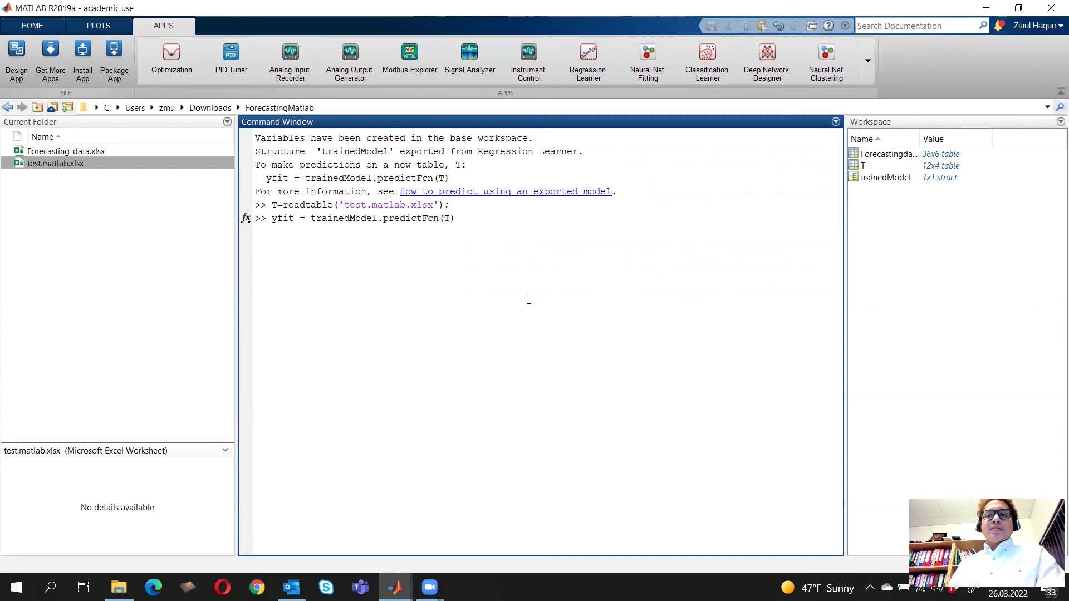
{"action": "key", "text": "Return"}
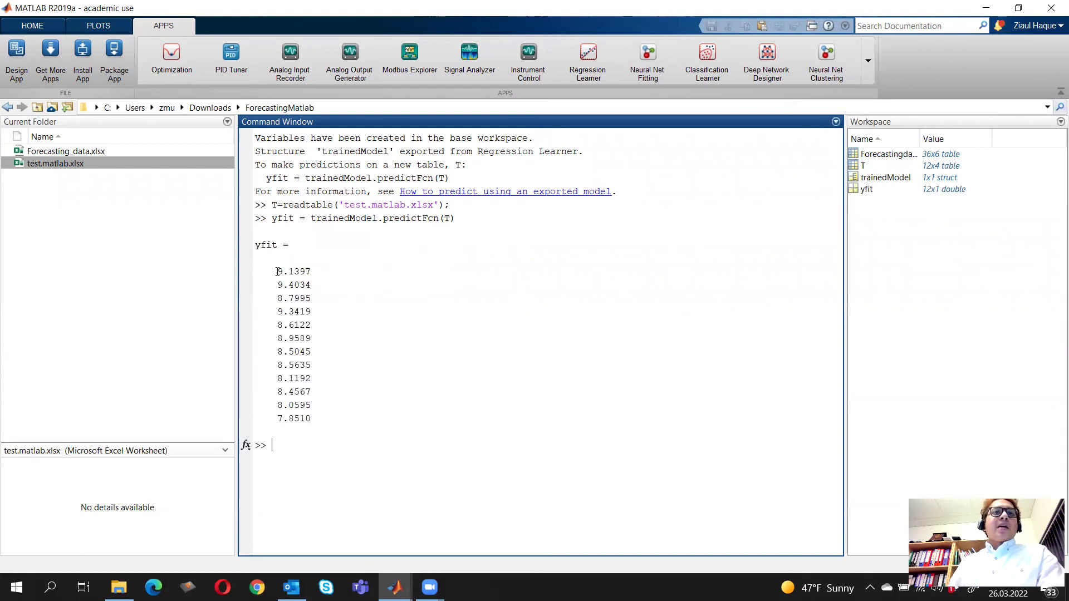
{"action": "left_click_drag", "start_coordinate": [278, 272], "coordinate": [313, 418]}
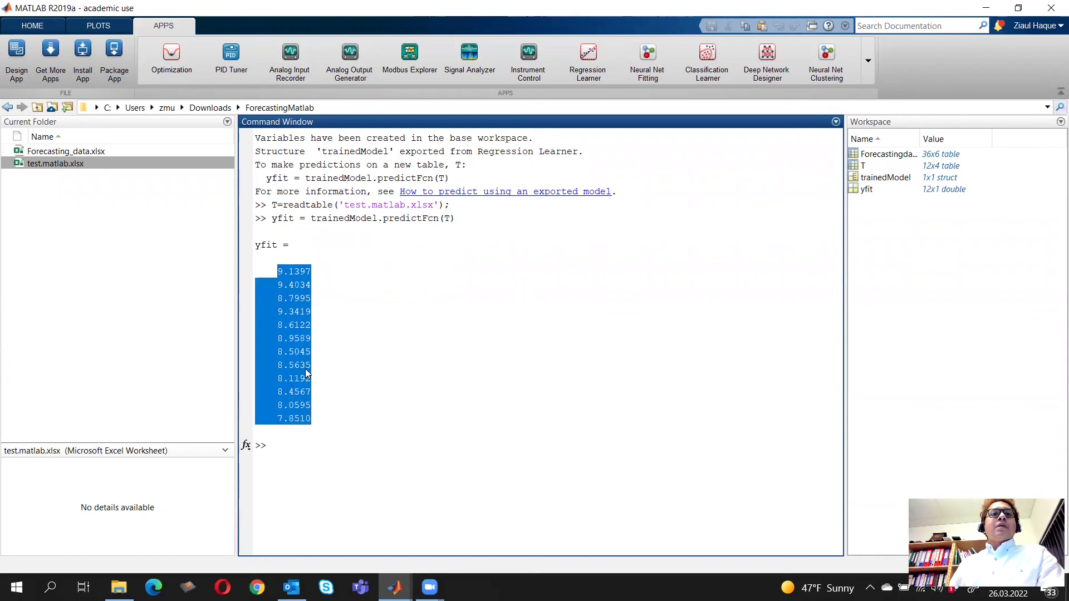
{"action": "left_click", "coordinate": [382, 341]}
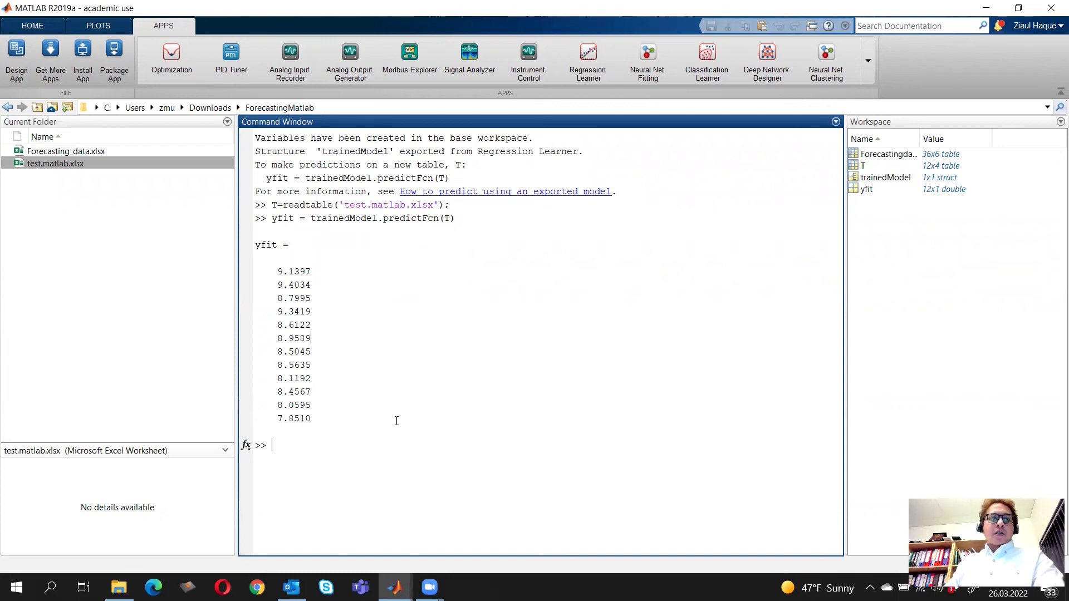
- Reopen test.matlab in Excel and review its twelve predictor rows
{"action": "left_click", "coordinate": [118, 587]}
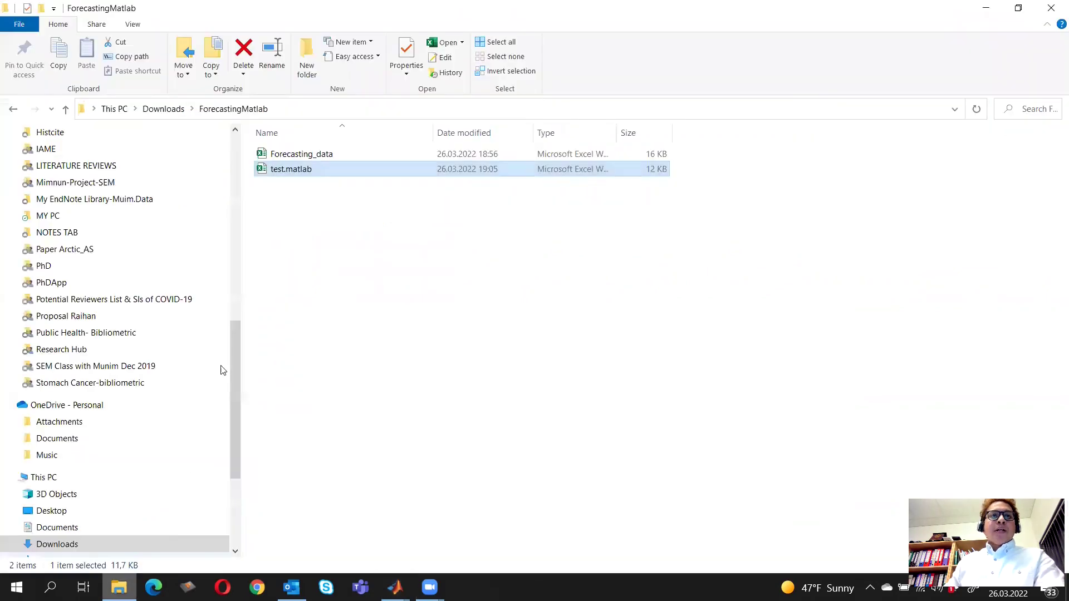
{"action": "double_click", "coordinate": [286, 173]}
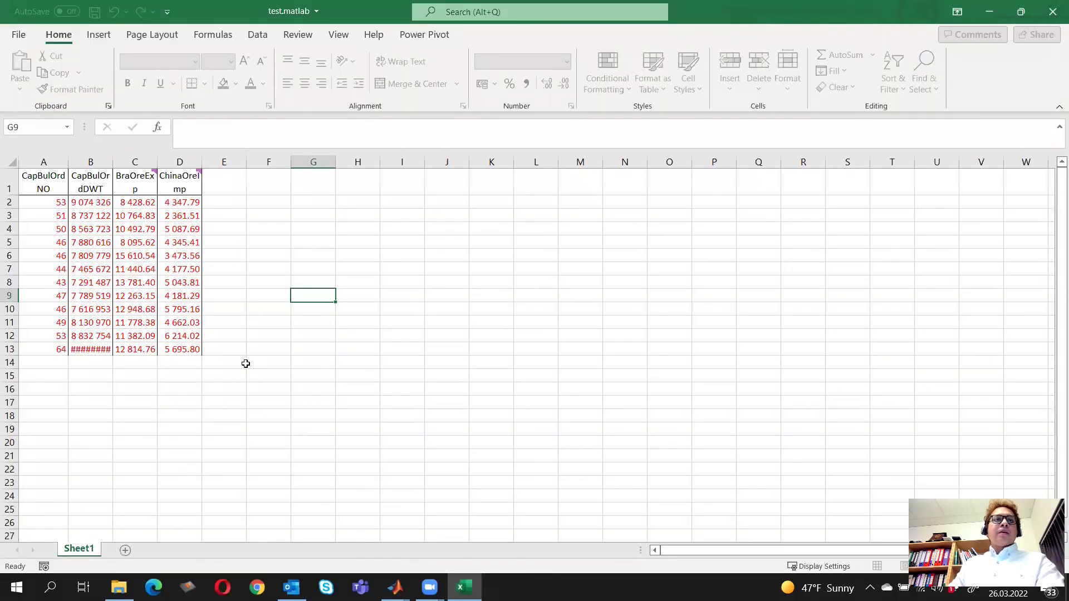
{"action": "left_click", "coordinate": [244, 363]}
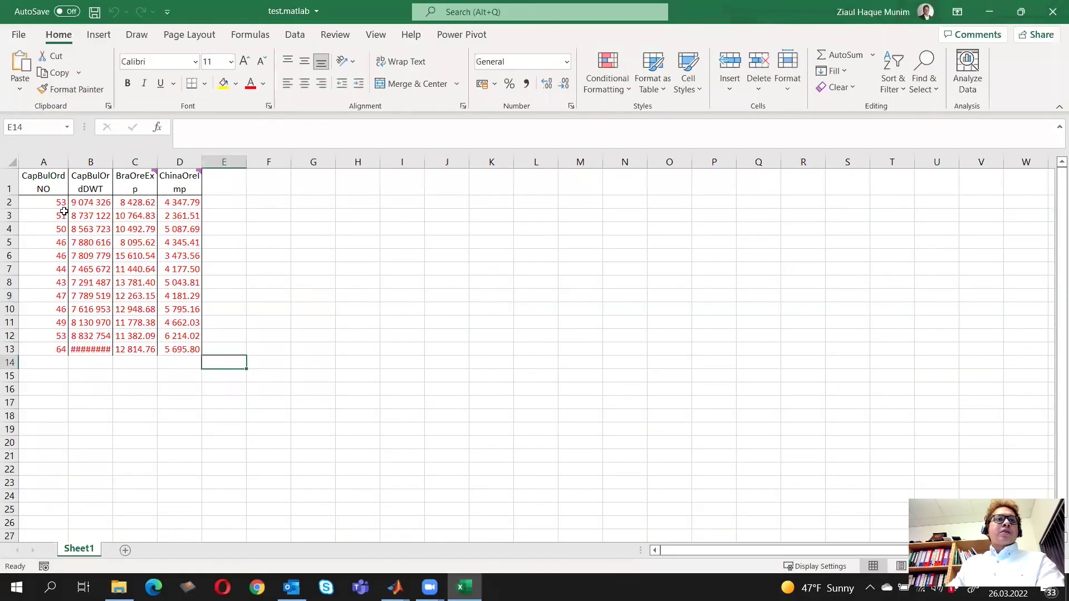
{"action": "left_click_drag", "start_coordinate": [53, 362], "coordinate": [193, 519]}
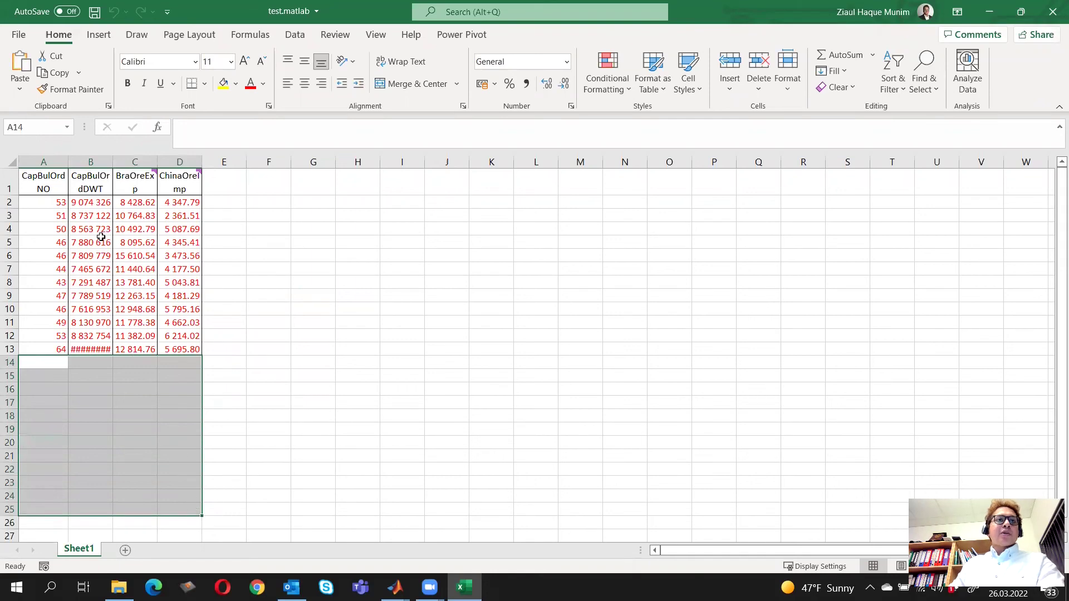
{"action": "left_click_drag", "start_coordinate": [52, 202], "coordinate": [193, 350]}
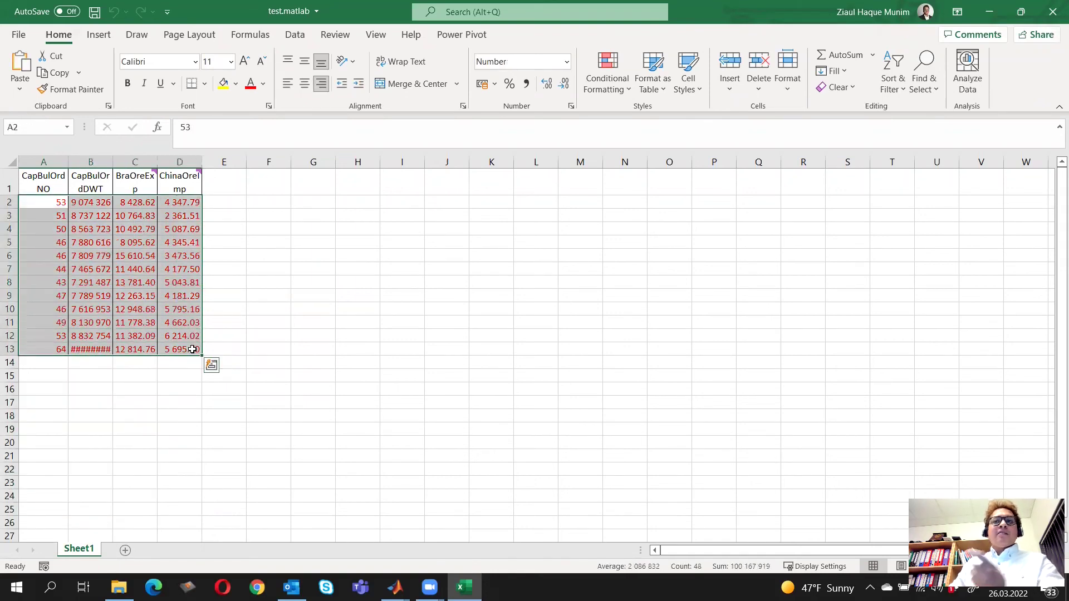
{"action": "left_click", "coordinate": [447, 349]}
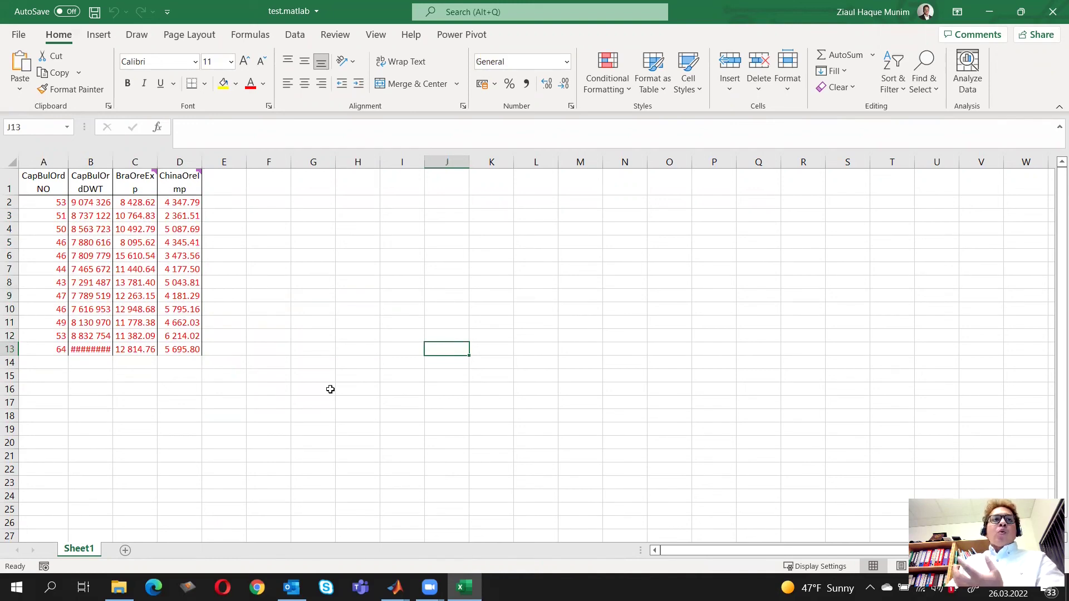
- Check the empty range A14:E24, then minimize Excel and return to Regression Learner's residuals plot
{"action": "left_click_drag", "start_coordinate": [54, 367], "coordinate": [194, 496]}
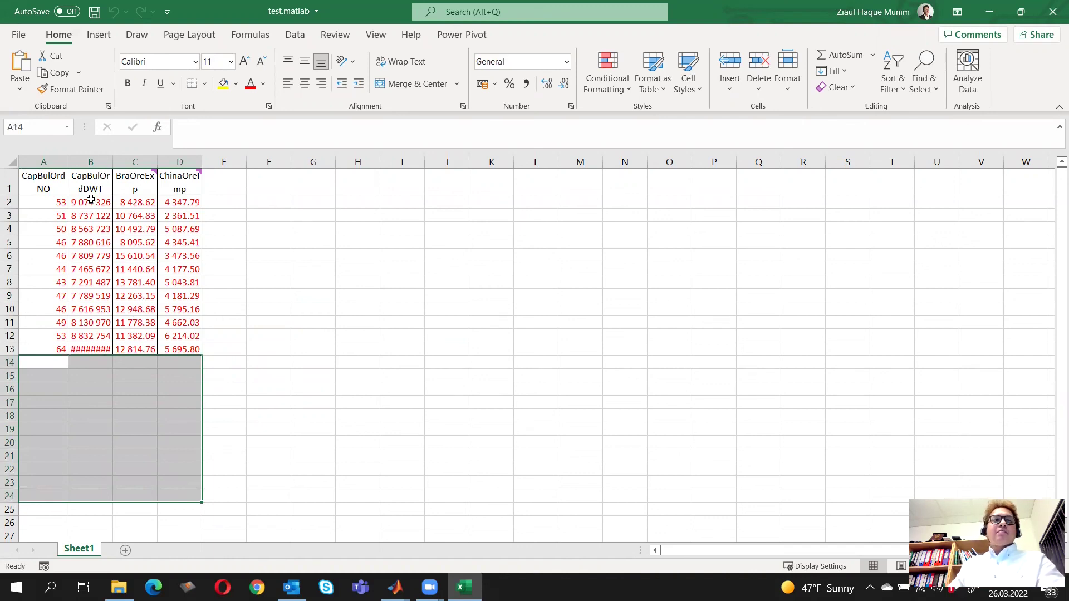
{"action": "left_click_drag", "start_coordinate": [91, 199], "coordinate": [134, 350]}
{"action": "left_click_drag", "start_coordinate": [60, 364], "coordinate": [194, 496]}
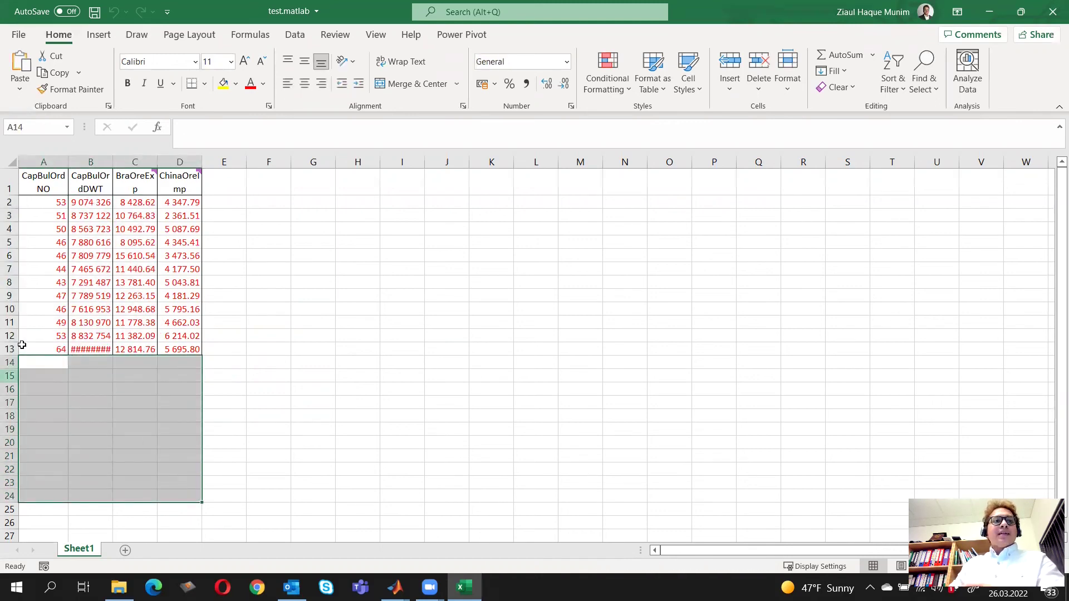
{"action": "left_click_drag", "start_coordinate": [226, 369], "coordinate": [233, 496]}
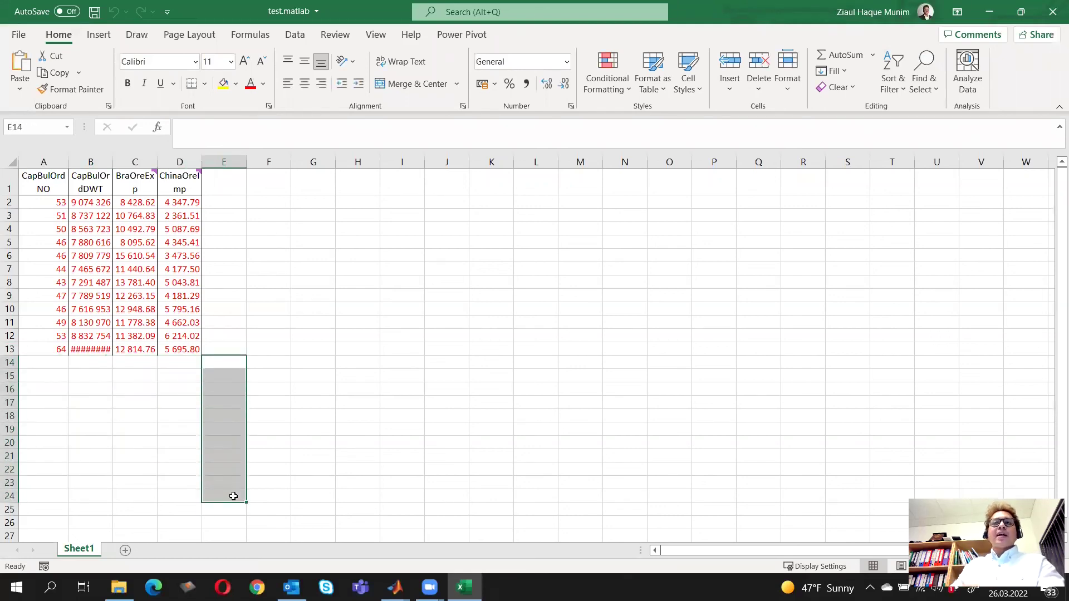
{"action": "left_click", "coordinate": [600, 333]}
{"action": "left_click", "coordinate": [990, 12]}
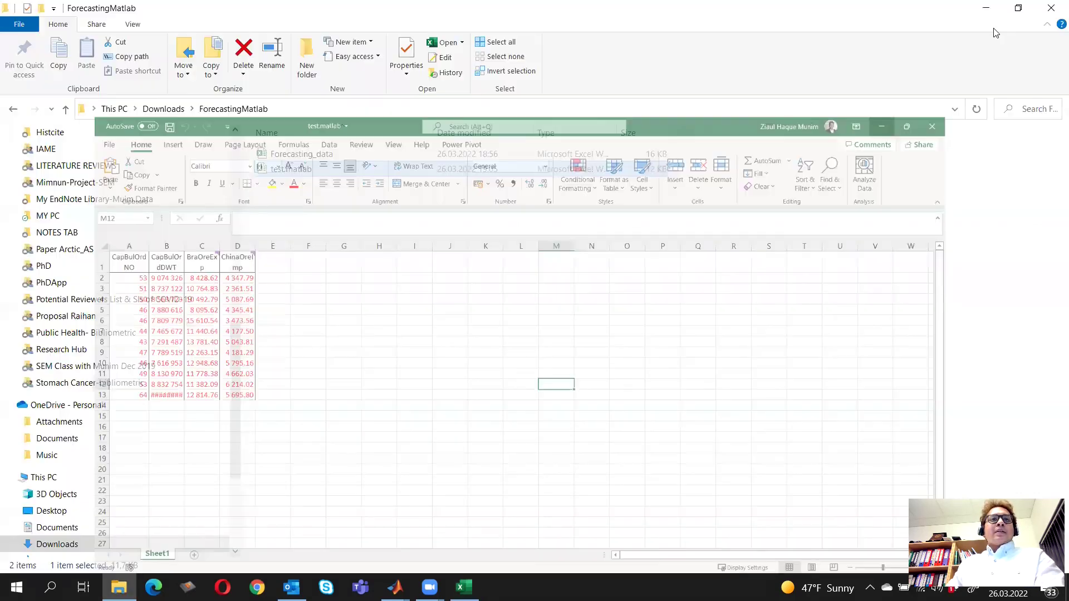
{"action": "mouse_move", "coordinate": [395, 579]}
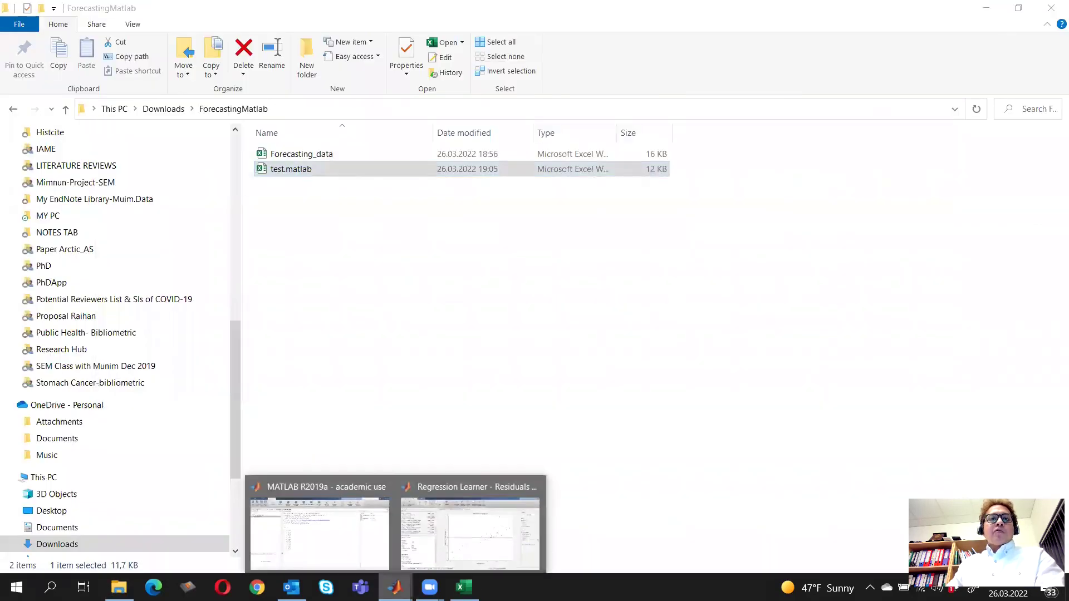
{"action": "left_click", "coordinate": [476, 529]}
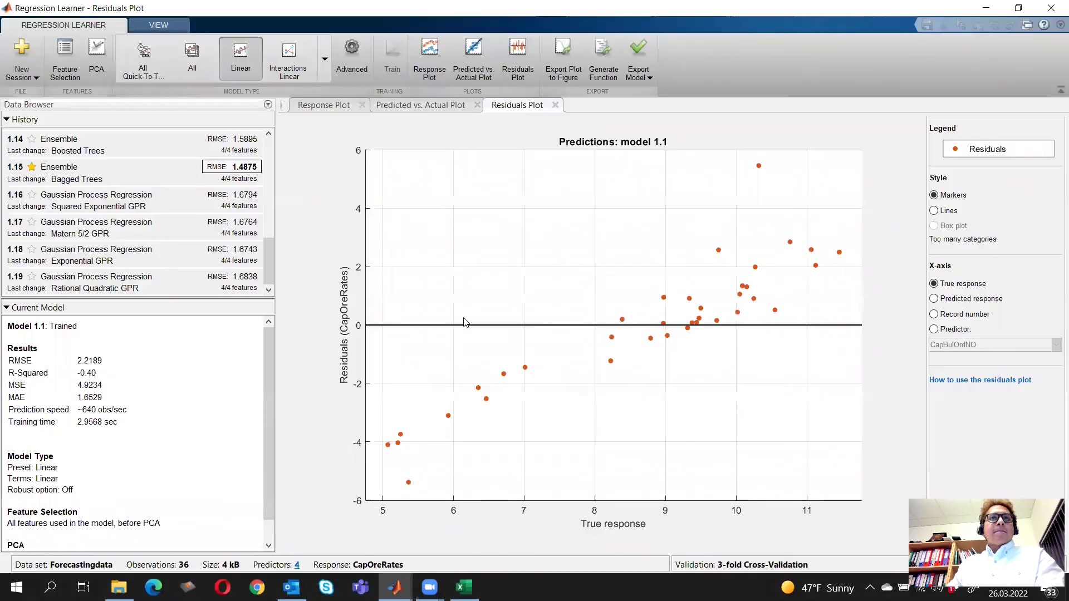